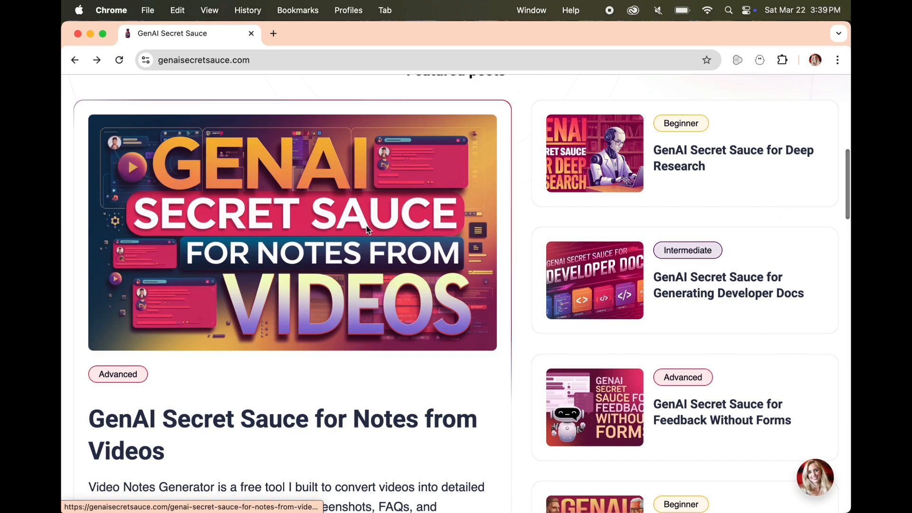
# Open the featured article on notes from videos and follow its link to the jazmy/videonotesgen GitHub repository
pyautogui.click(501, 309)
pyautogui.scroll(-20, 608, 312)
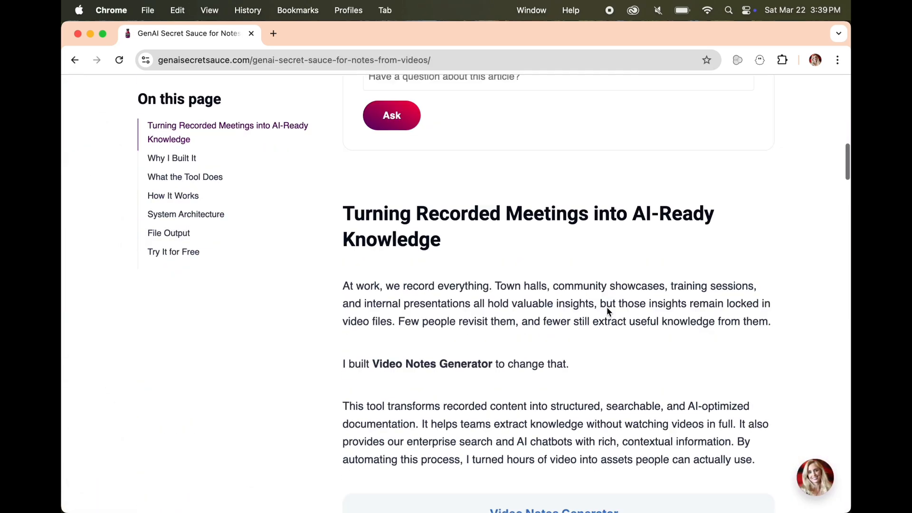
pyautogui.scroll(-20, 607, 308)
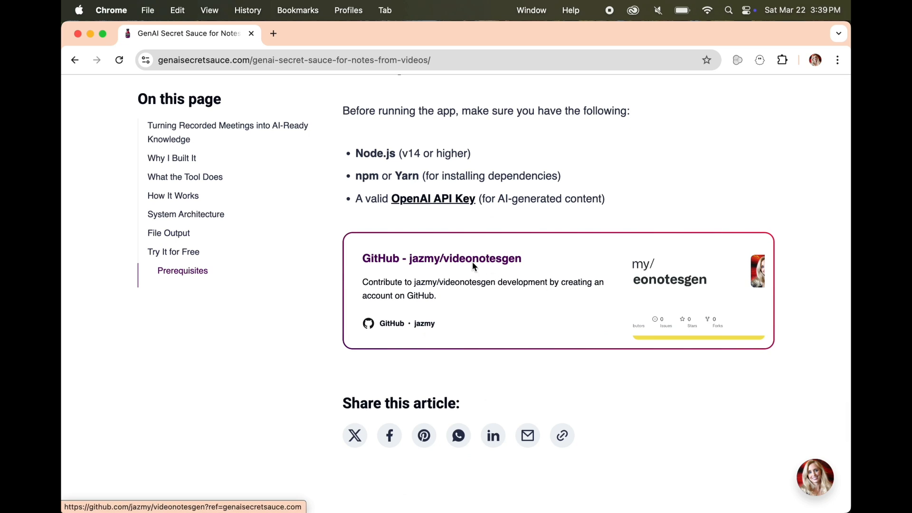
pyautogui.click(472, 264)
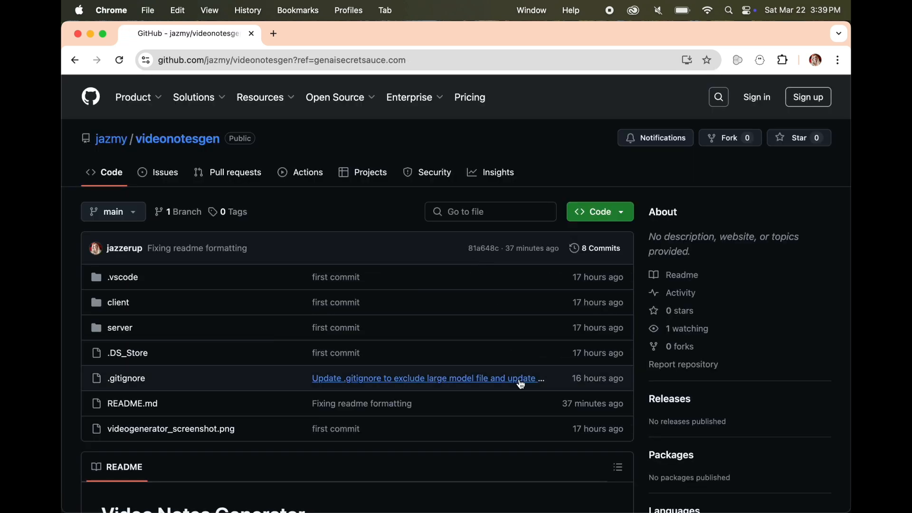
# Copy the videonotesgen repository's HTTPS clone URL and download the repository as a ZIP archive
pyautogui.click(620, 212)
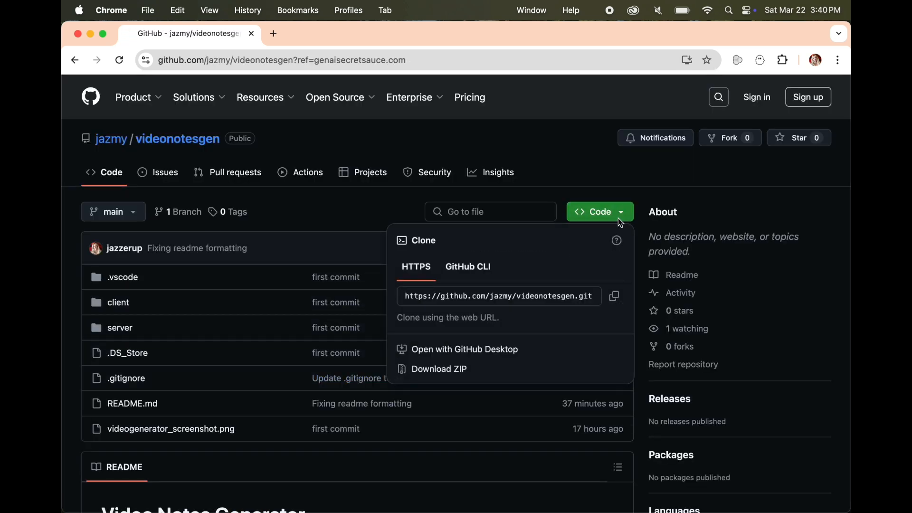
pyautogui.click(446, 298)
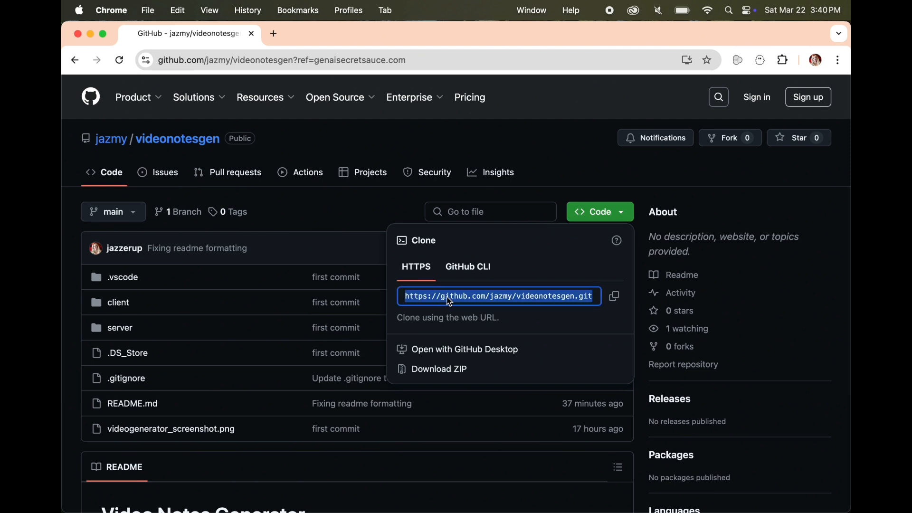
pyautogui.click(620, 301)
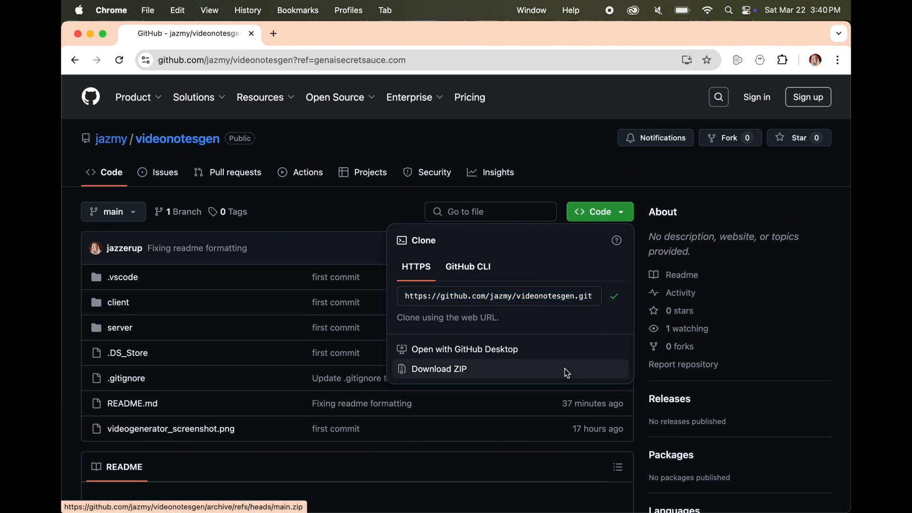
pyautogui.click(443, 374)
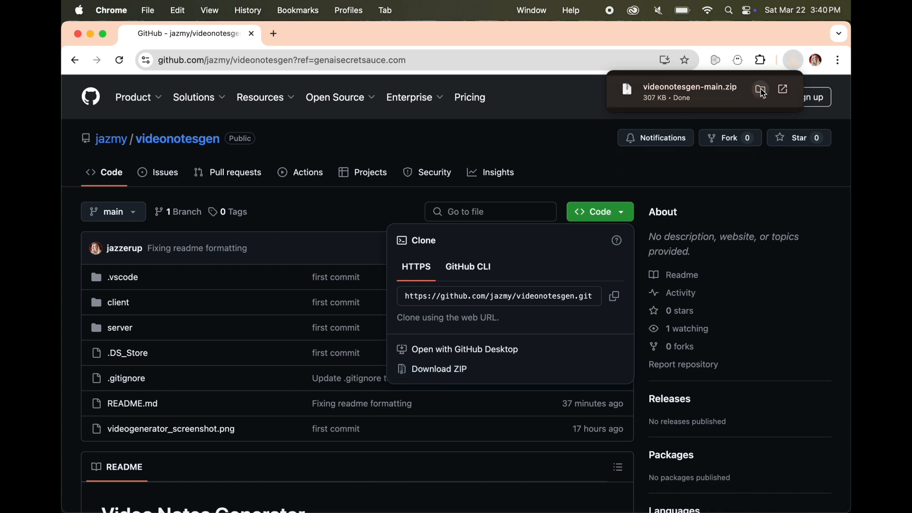
# Show the downloaded videonotesgen-main.zip in Finder and extract it in the Downloads folder
pyautogui.click(760, 88)
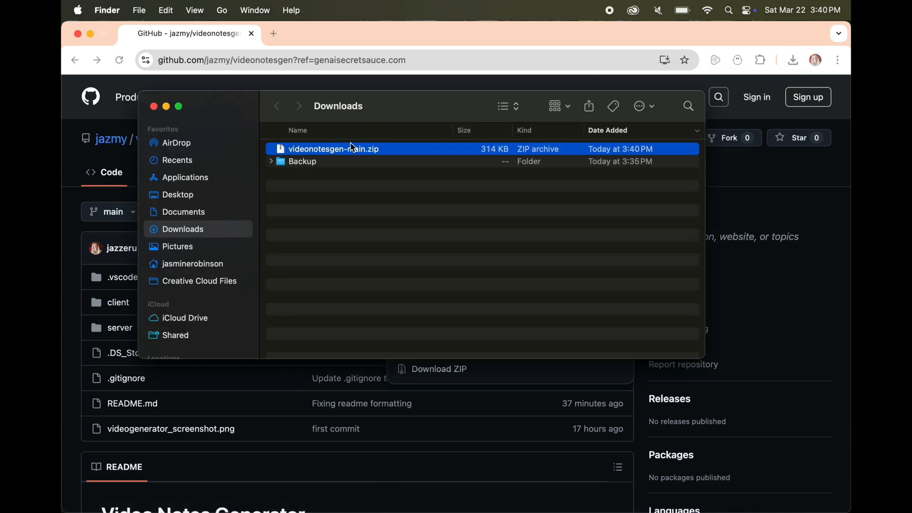
pyautogui.doubleClick(347, 150)
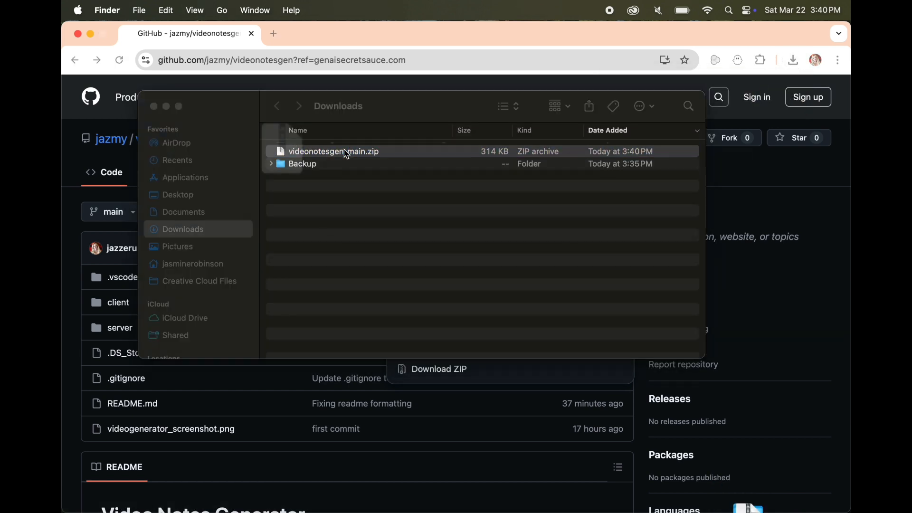
pyautogui.click(346, 149)
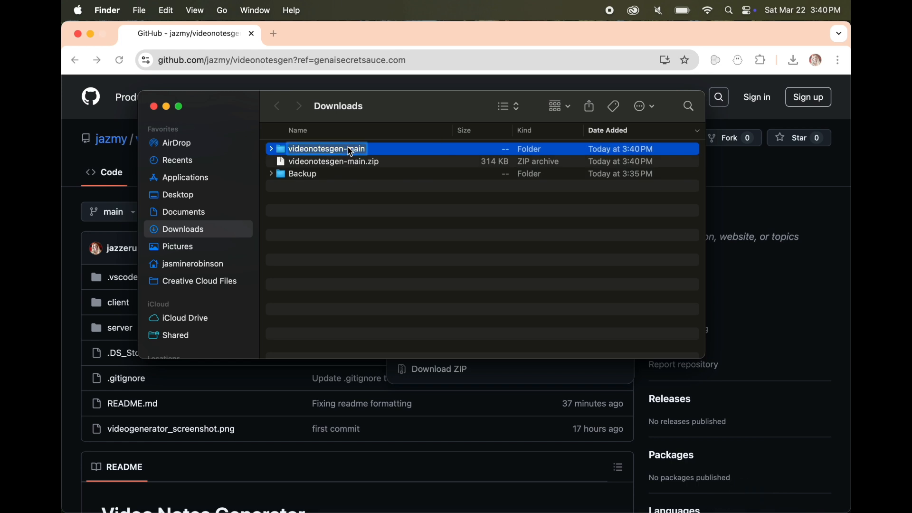
# Move the extracted videonotesgen-main folder from Downloads to the Desktop and open the Desktop folder
pyautogui.rightClick(348, 149)
pyautogui.click(321, 149)
pyautogui.moveTo(285, 150); pyautogui.dragTo(188, 201)
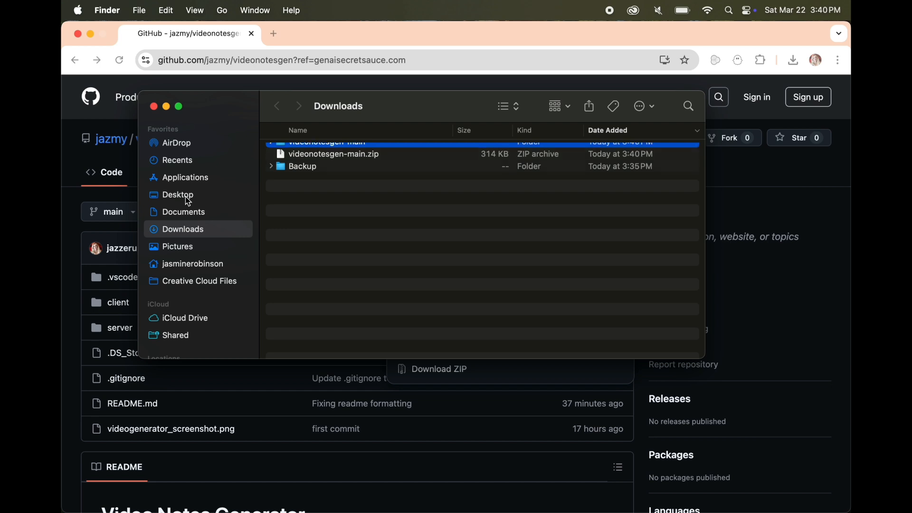
pyautogui.click(206, 194)
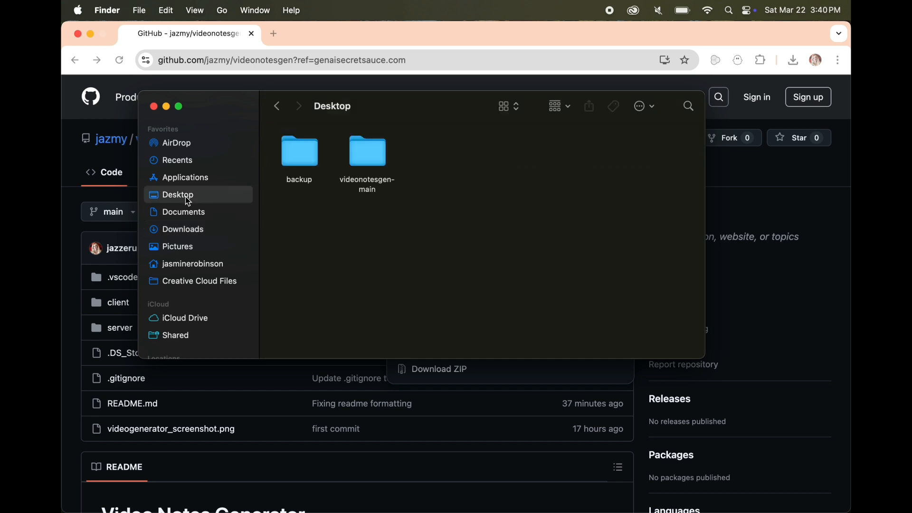
# Rename the videonotesgen-main folder on the Desktop to videonotesgen
pyautogui.click(373, 191)
pyautogui.rightClick(373, 191)
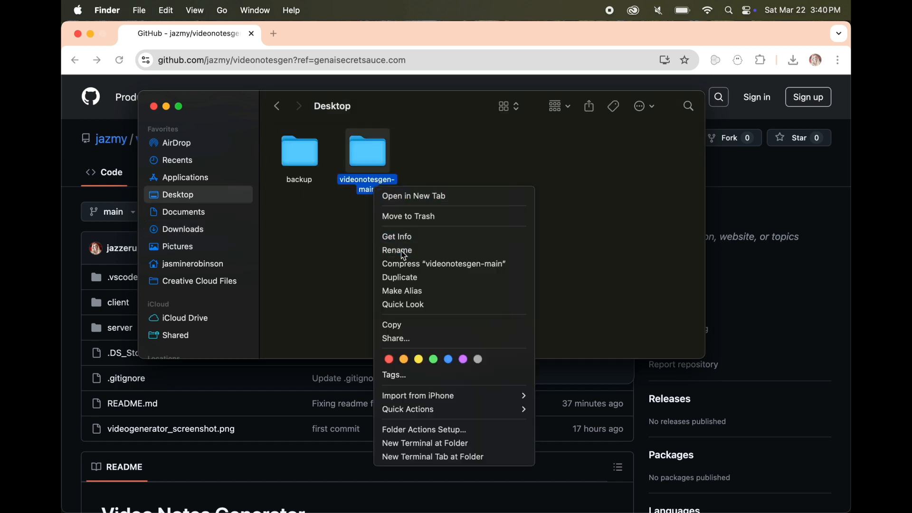
pyautogui.click(399, 250)
pyautogui.click(380, 193)
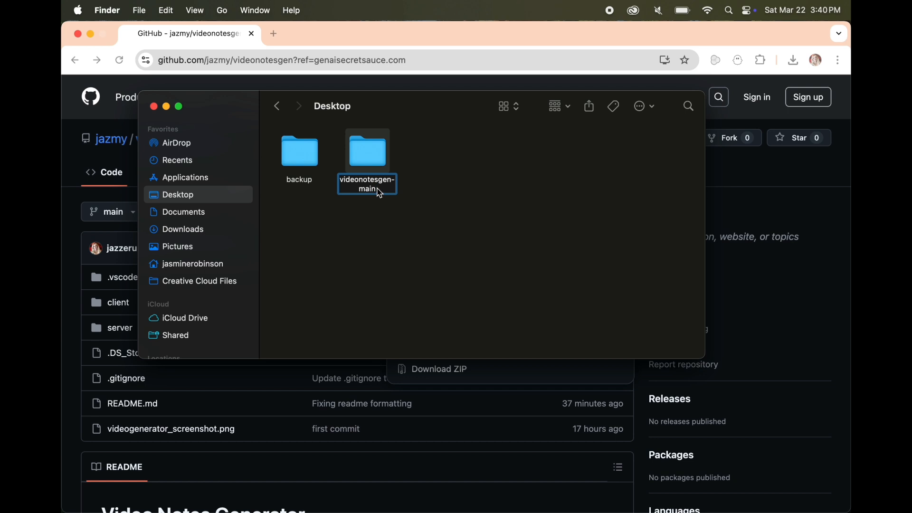
pyautogui.press('BackSpace')
pyautogui.press('BackSpace')
pyautogui.press('BackSpace')
pyautogui.press('BackSpace')
pyautogui.press('BackSpace')
pyautogui.press('Return')
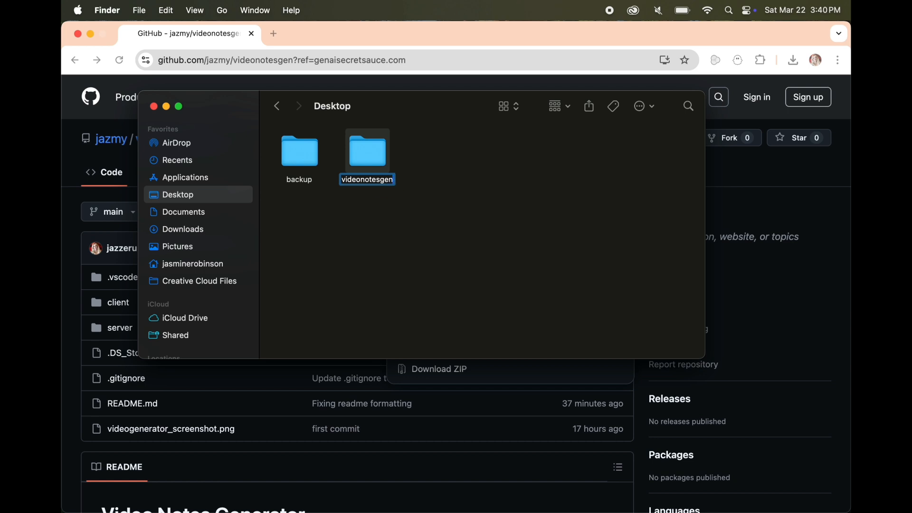
pyautogui.click(429, 207)
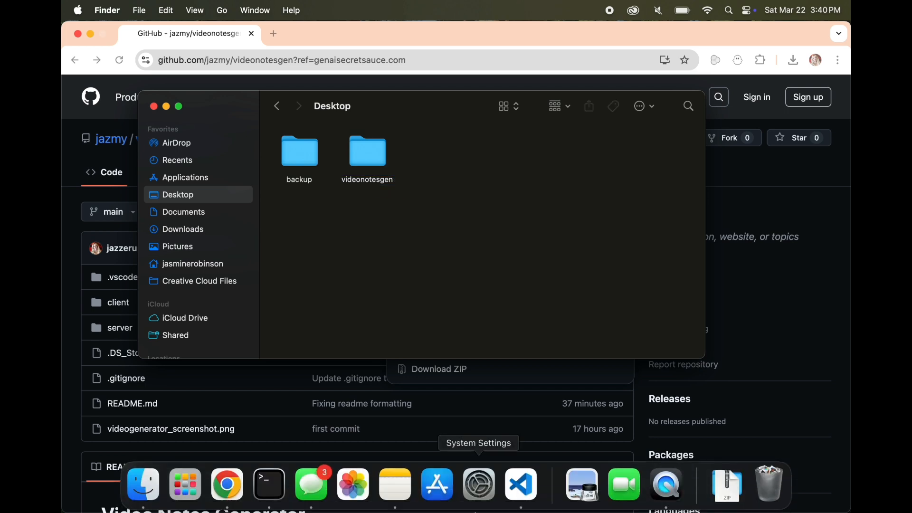
# Switch to Visual Studio Code and open the videonotesgen folder from the Desktop
pyautogui.click(515, 496)
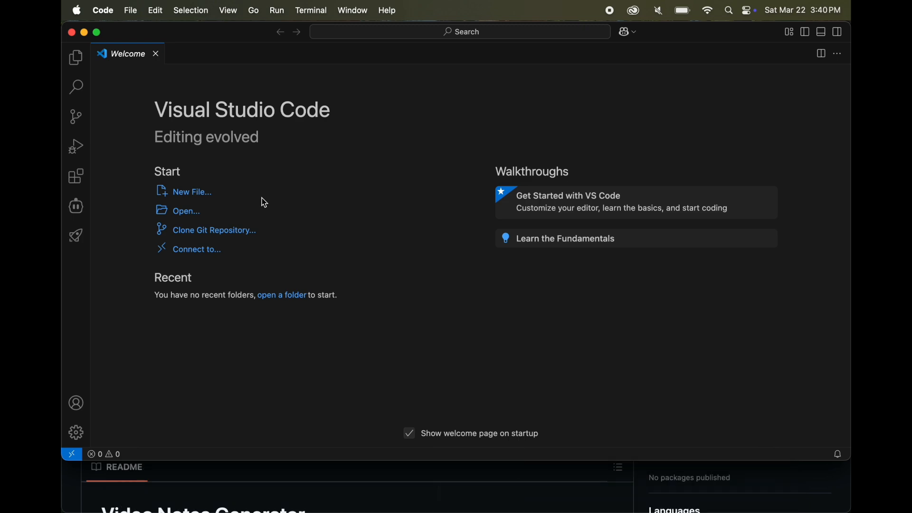
pyautogui.click(189, 215)
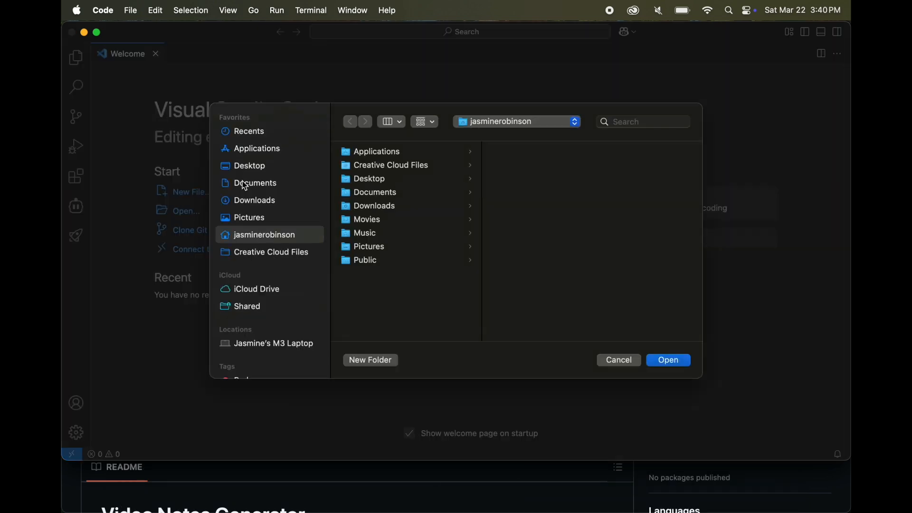
pyautogui.click(250, 167)
pyautogui.click(382, 169)
pyautogui.click(668, 360)
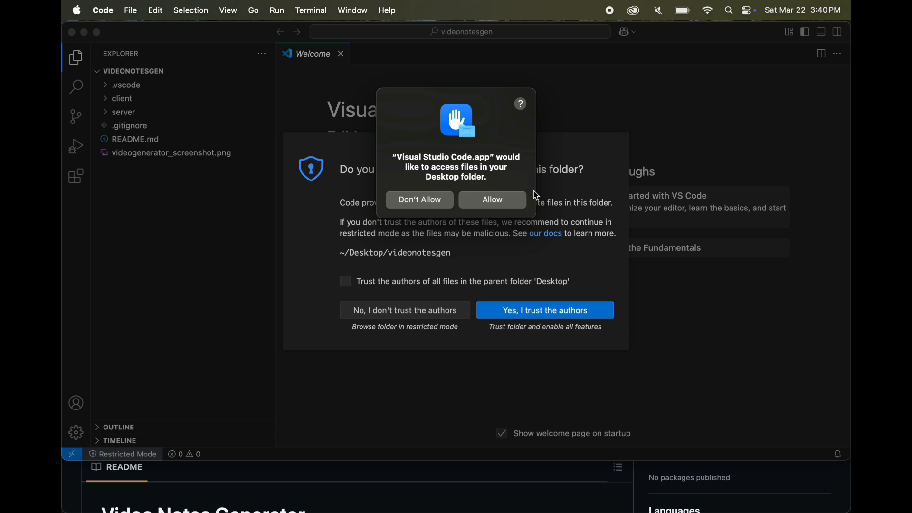
# Allow access to the Desktop folder and trust the authors of all files in the parent folder 'Desktop'
pyautogui.click(498, 200)
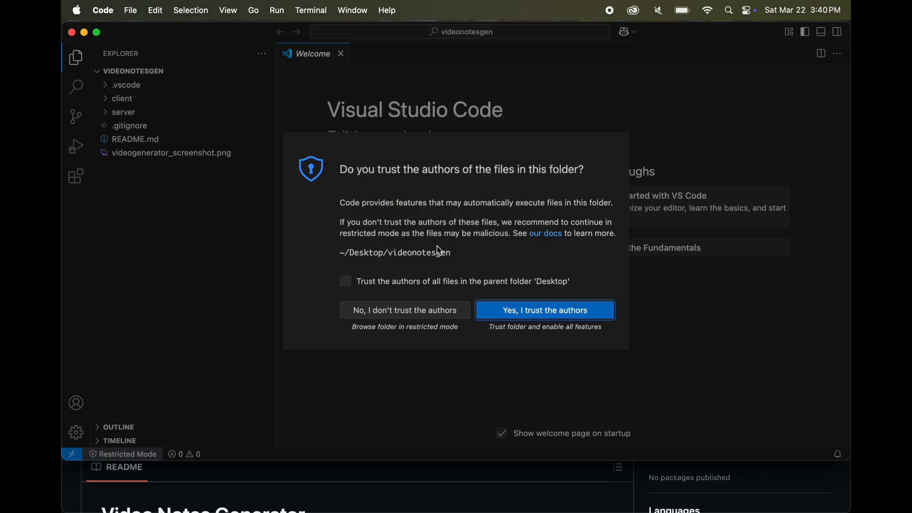
pyautogui.click(347, 284)
pyautogui.click(546, 315)
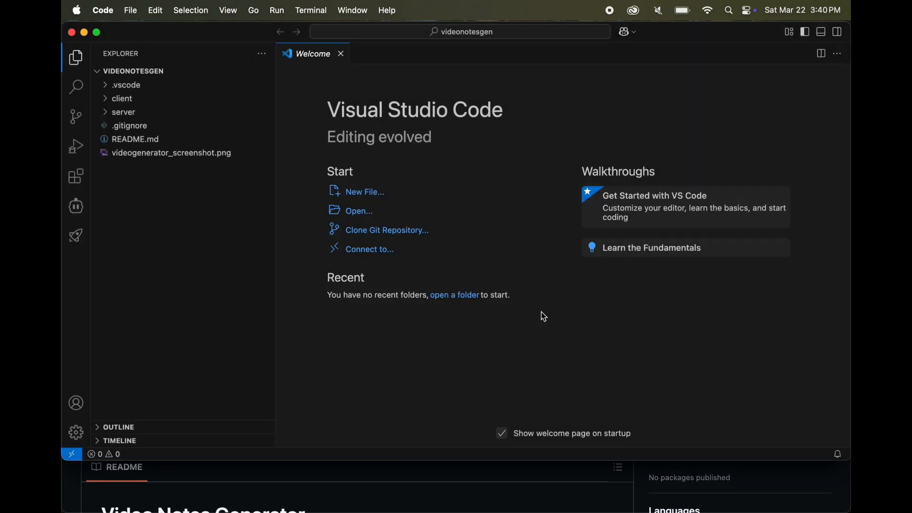
# Create a new text file and paste the placeholder line OPENAI_API_KEY=your_openai_api_key into it
pyautogui.click(131, 10)
pyautogui.click(135, 31)
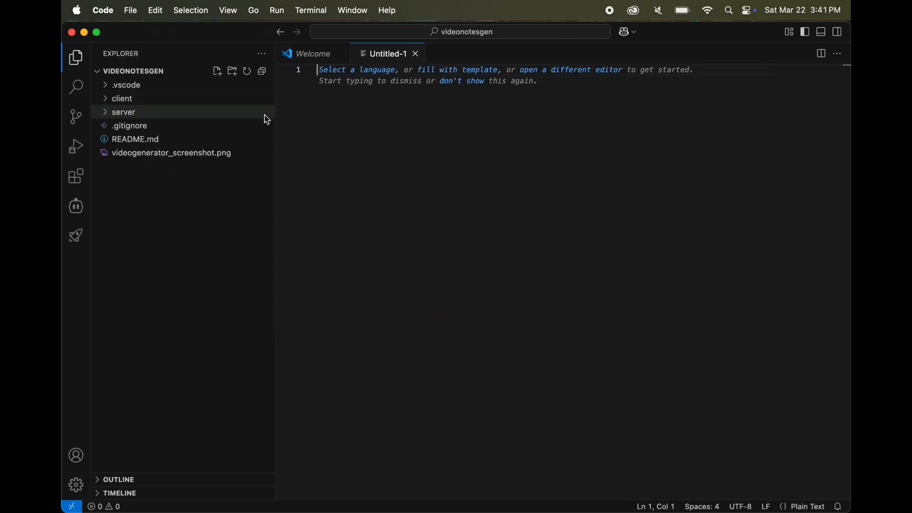
pyautogui.press('super+v')
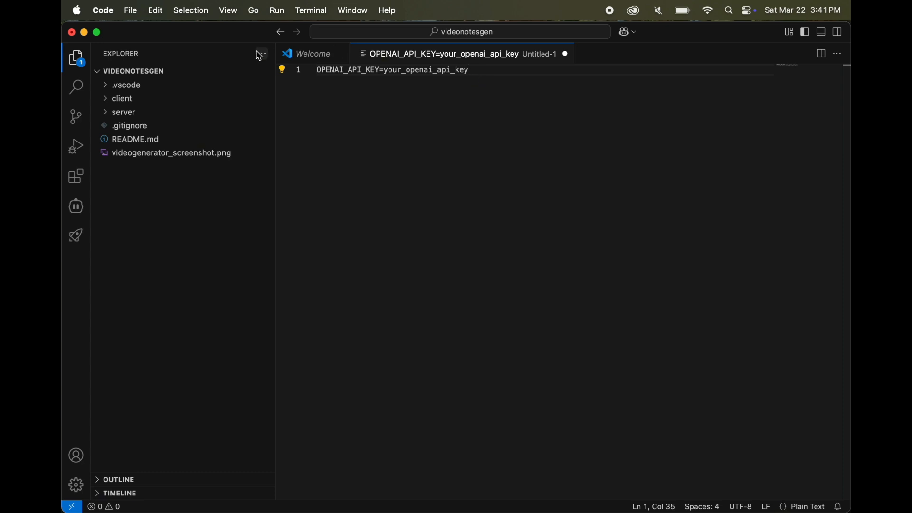
# Save the new text file as .env in the videonotesgen folder
pyautogui.click(135, 11)
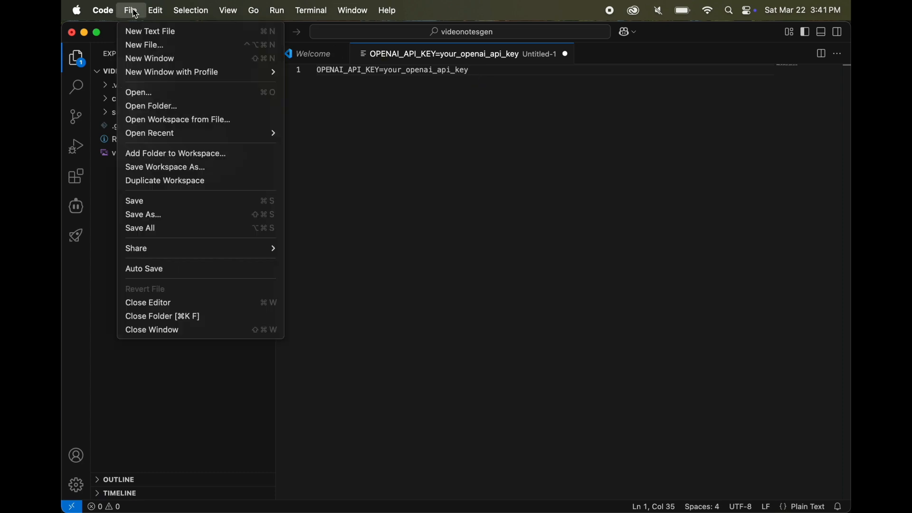
pyautogui.click(155, 212)
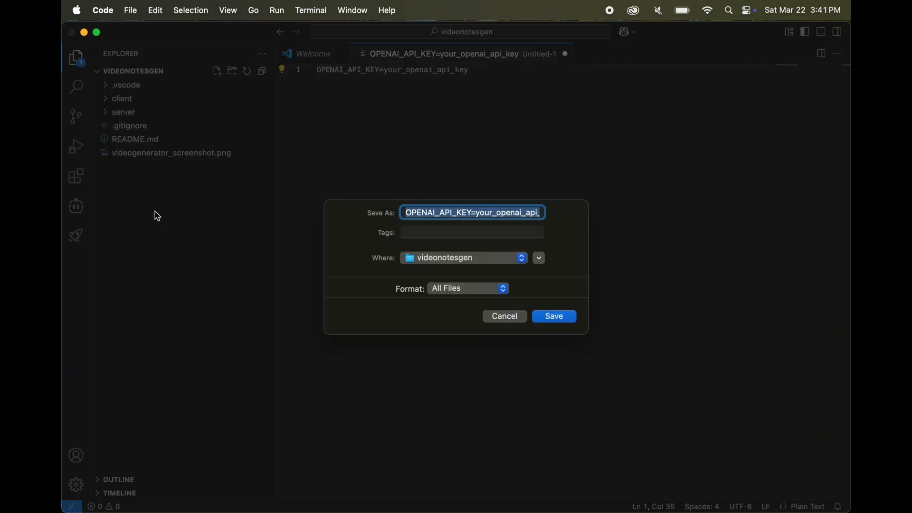
pyautogui.write('.env')
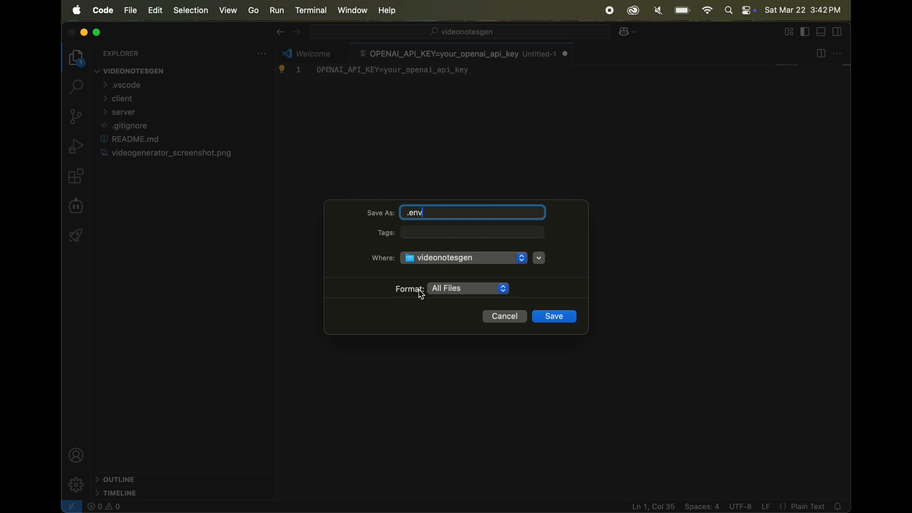
pyautogui.click(559, 318)
pyautogui.click(492, 326)
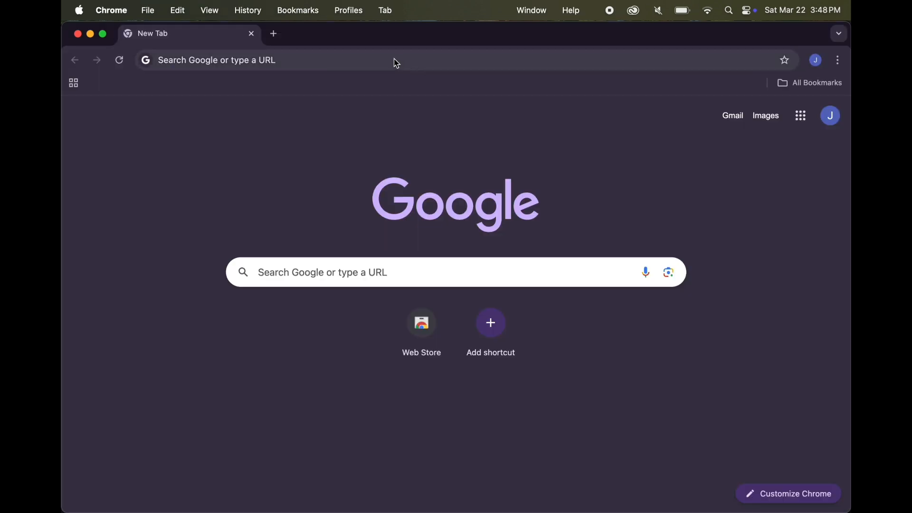
pyautogui.click(394, 59)
pyautogui.press('super+v')
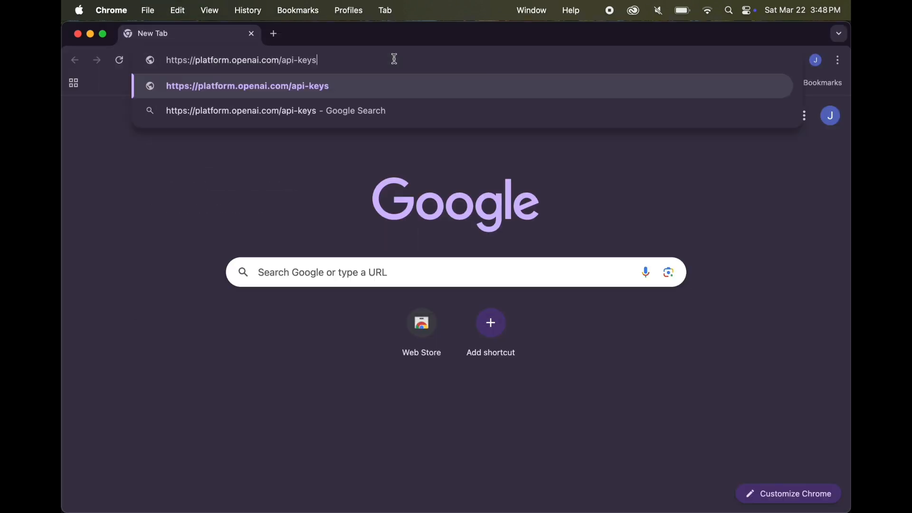
pyautogui.press('Return')
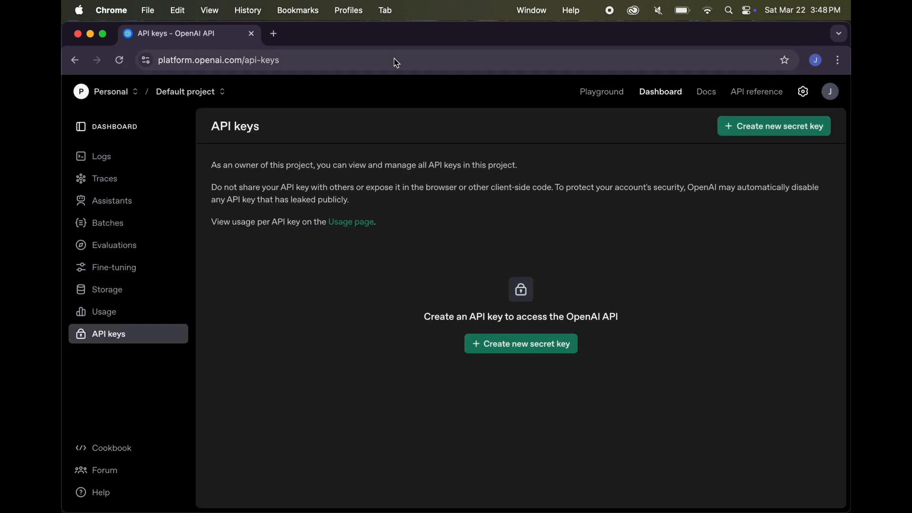
# Create a new secret key named TEMP in the default project and copy the generated API key
pyautogui.click(522, 344)
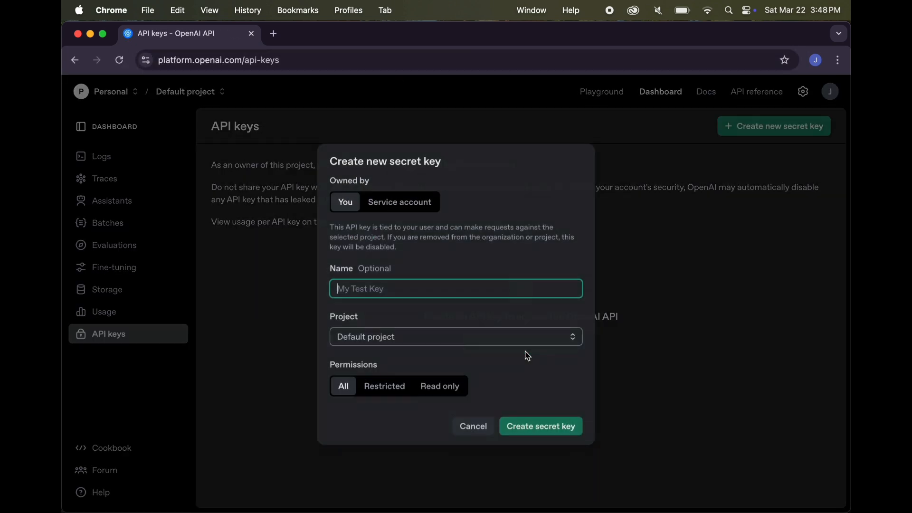
pyautogui.write('TEMP')
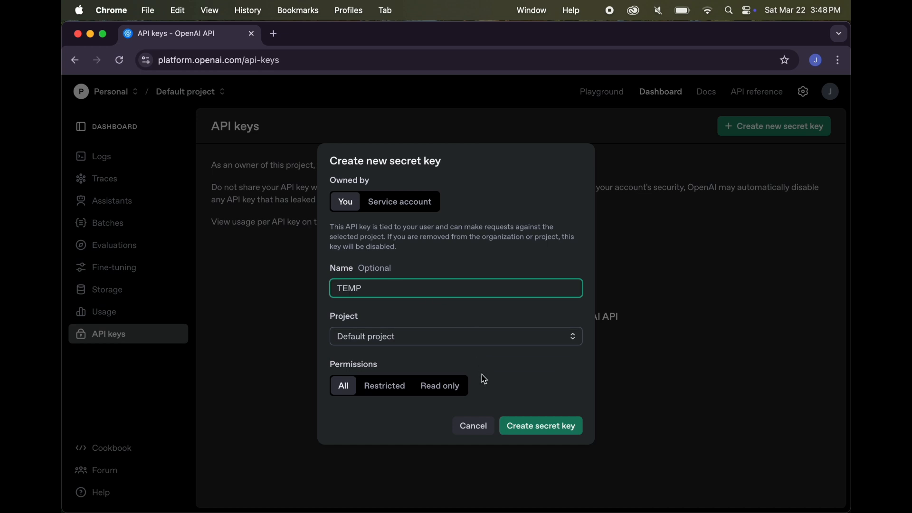
pyautogui.click(548, 426)
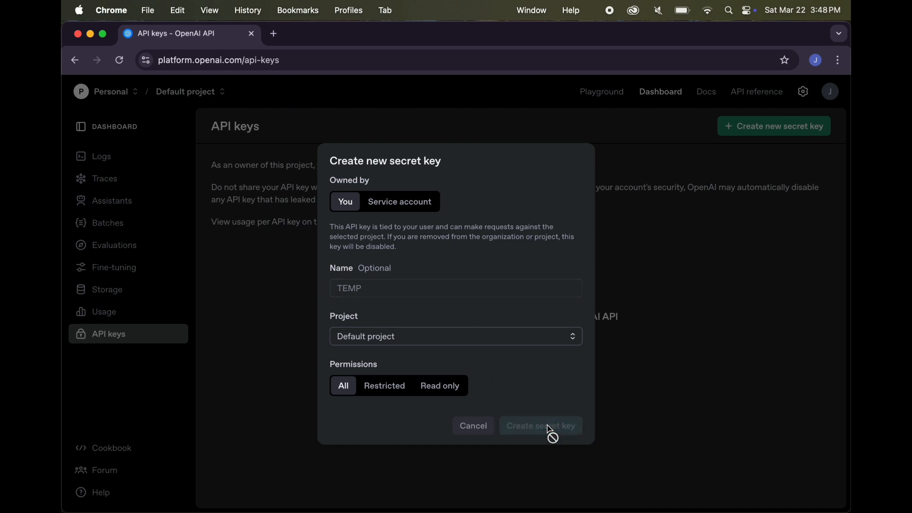
pyautogui.click(560, 311)
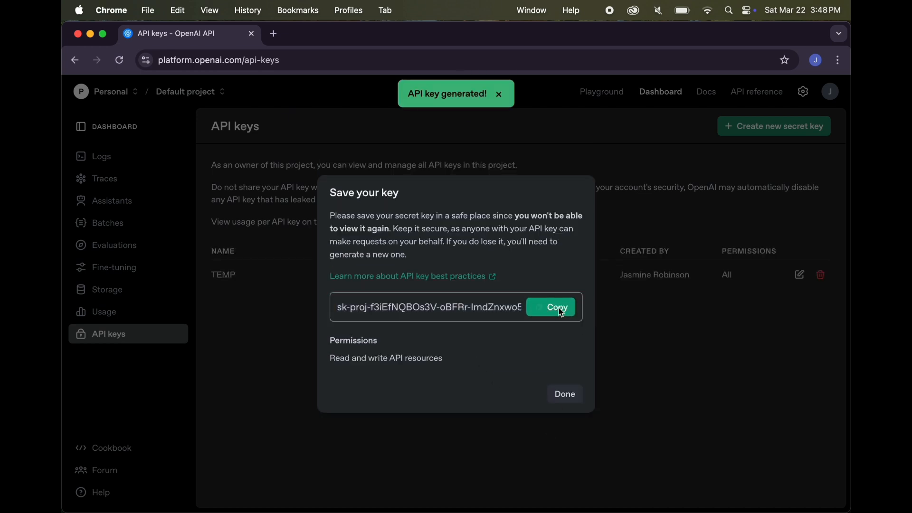
# Switch to Visual Studio Code, replace the your_openai_api_key placeholder in .env with the copied API key, and save the file
pyautogui.click(521, 485)
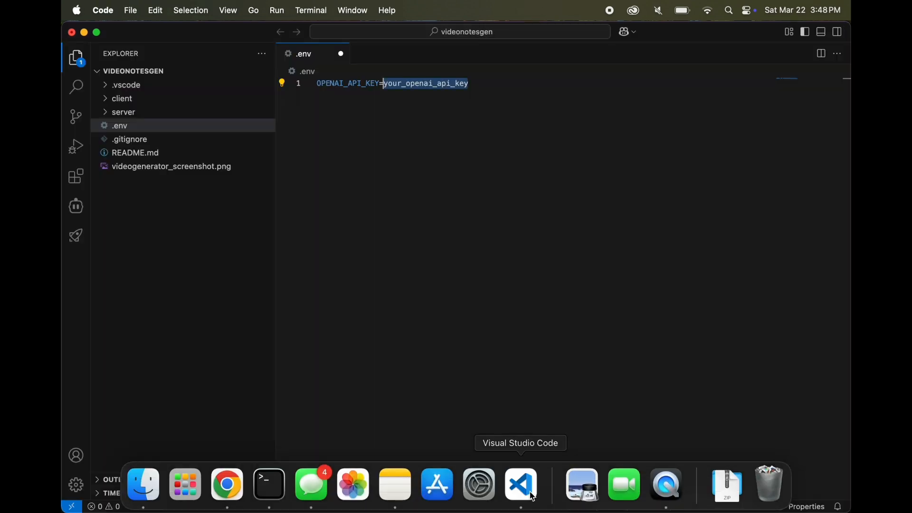
pyautogui.click(496, 88)
pyautogui.moveTo(445, 85); pyautogui.dragTo(383, 86)
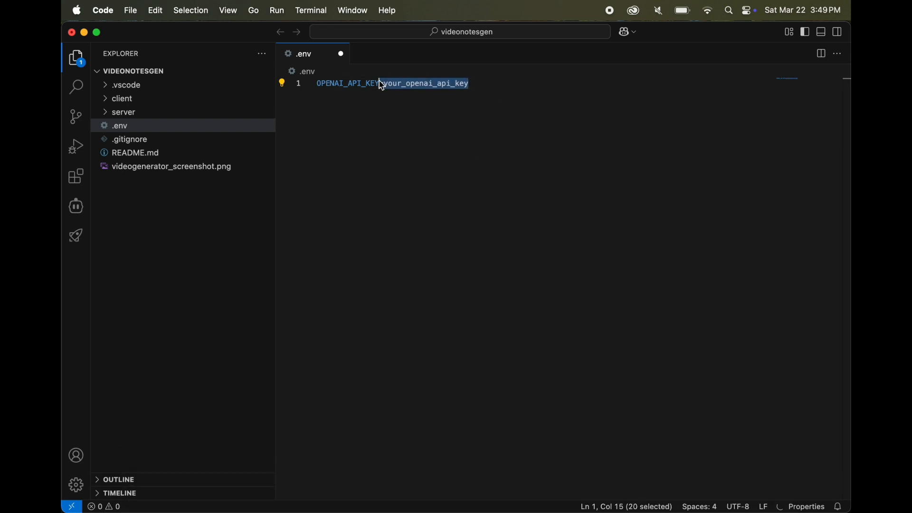
pyautogui.press('super+v')
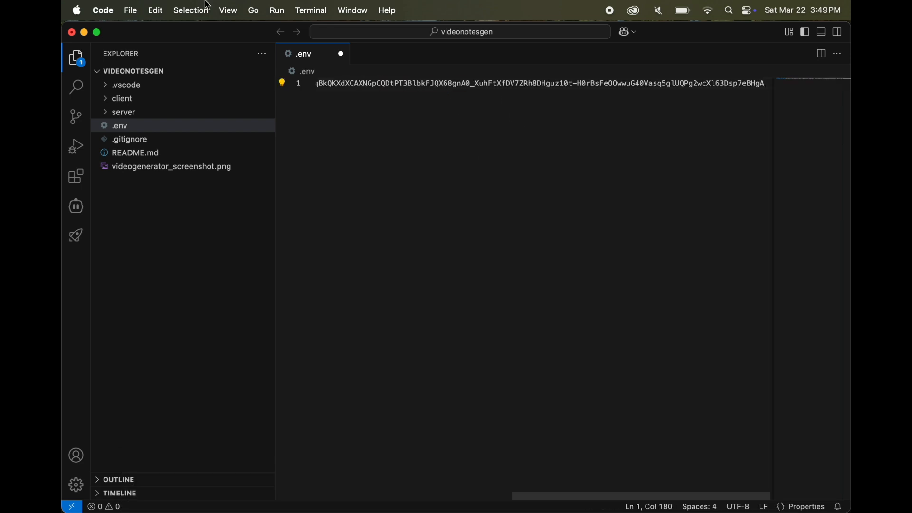
pyautogui.click(133, 13)
pyautogui.click(171, 206)
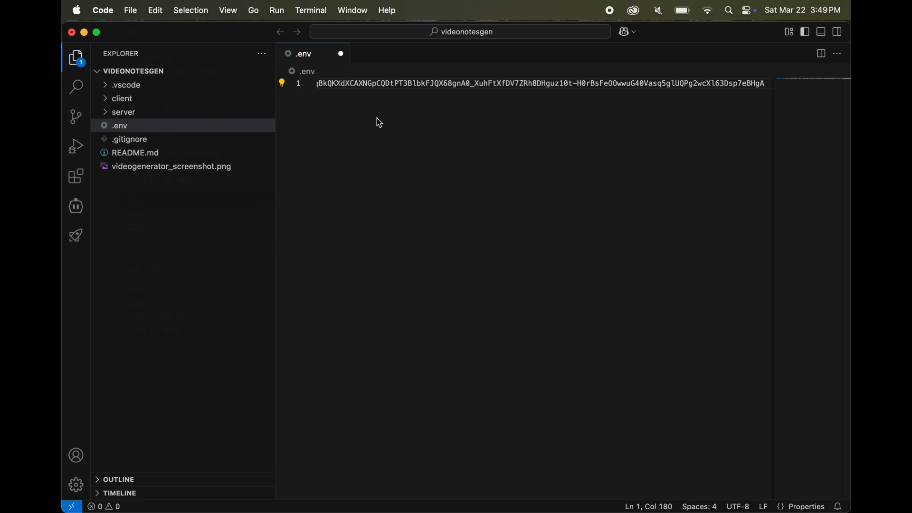
pyautogui.hscroll(-10, 380, 120)
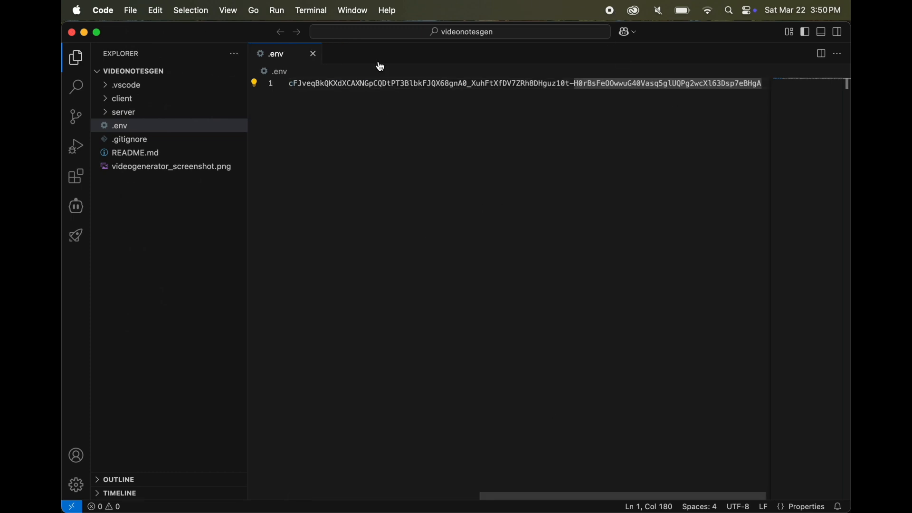
# Open a new terminal and change to the server directory with cd server
pyautogui.click(323, 10)
pyautogui.click(326, 32)
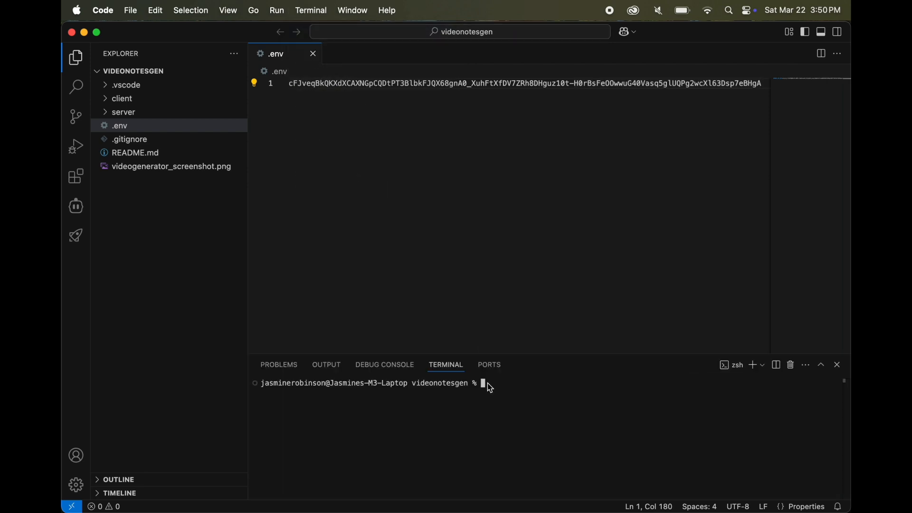
pyautogui.write('cd server')
pyautogui.press('Return')
# Install the server's dependencies with npm install
pyautogui.write('np')
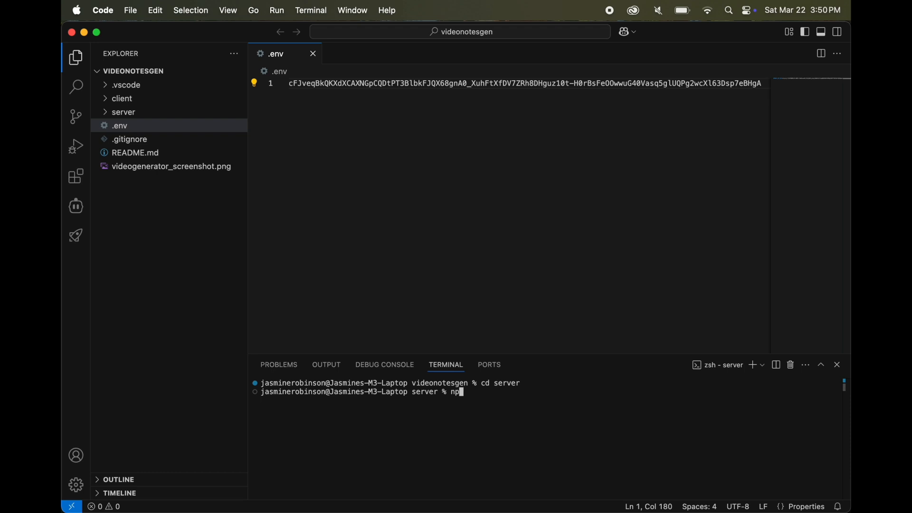
pyautogui.write('m install')
pyautogui.press('Return')
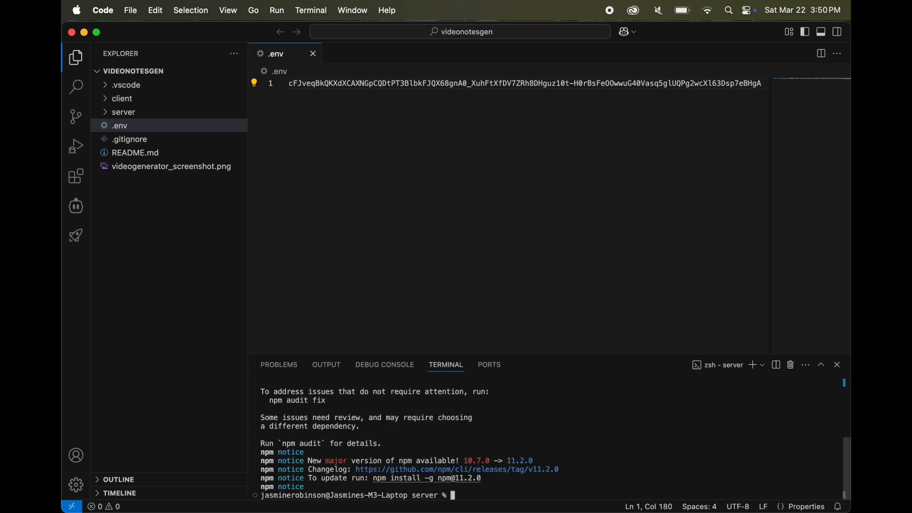
# Copy the curl command for downloading the whisper model from README.md's Server Setup section and run it in the terminal
pyautogui.click(147, 152)
pyautogui.scroll(-10, 441, 209)
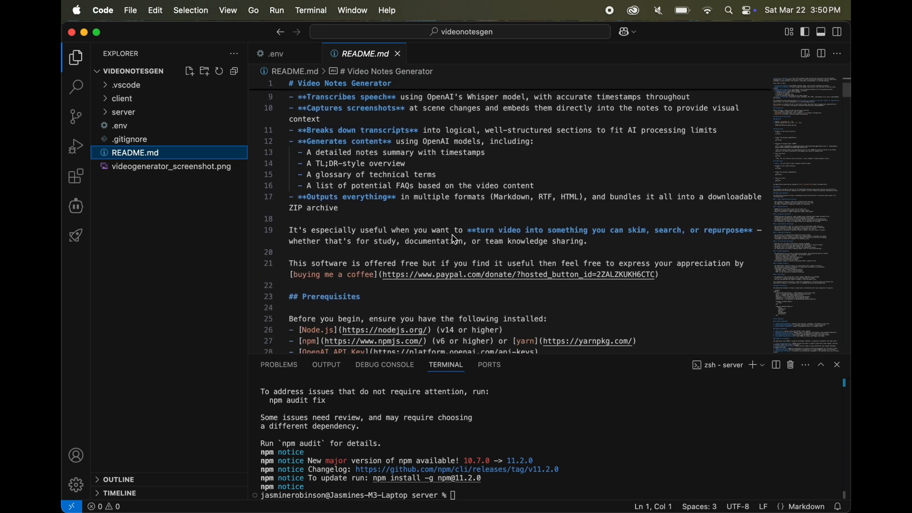
pyautogui.scroll(-8, 455, 239)
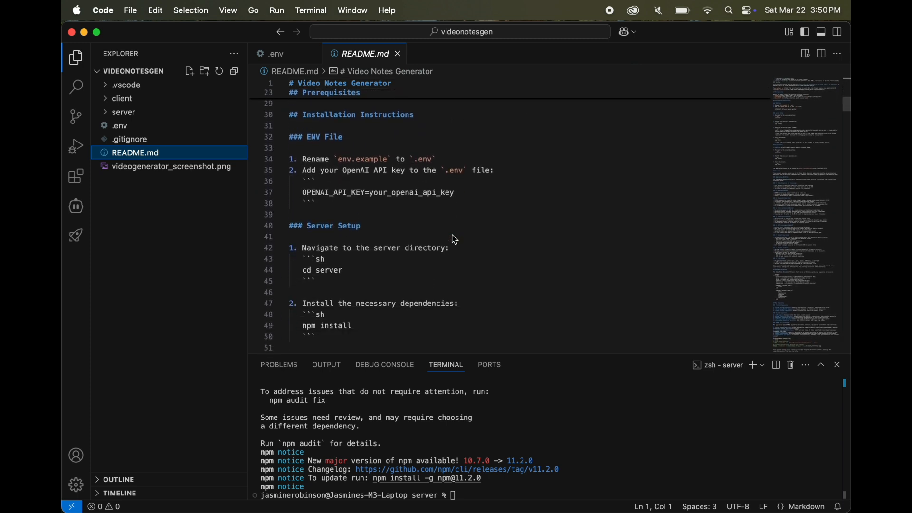
pyautogui.scroll(-2, 455, 239)
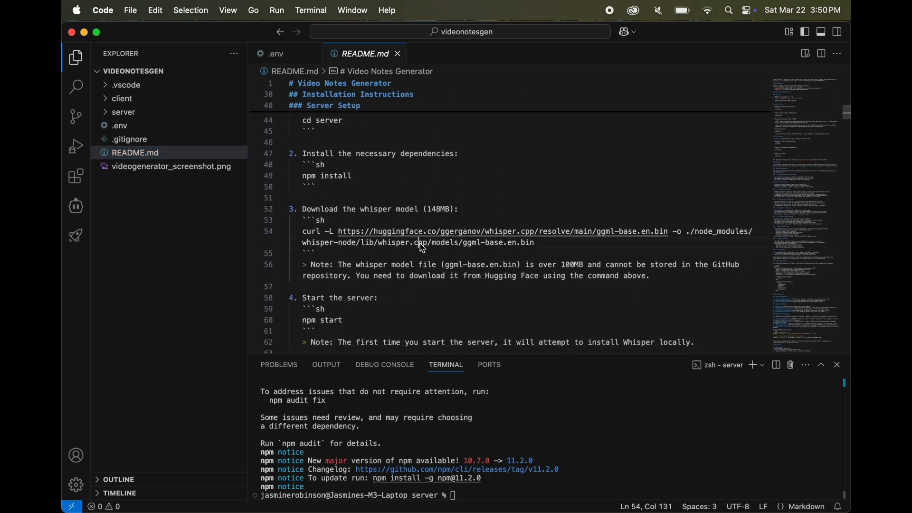
pyautogui.moveTo(537, 244); pyautogui.dragTo(304, 239)
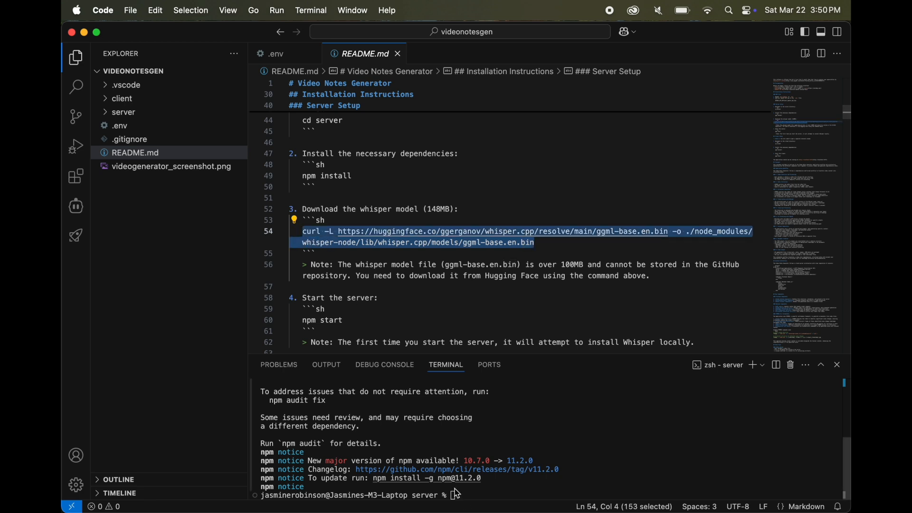
pyautogui.click(467, 501)
pyautogui.press('super+v')
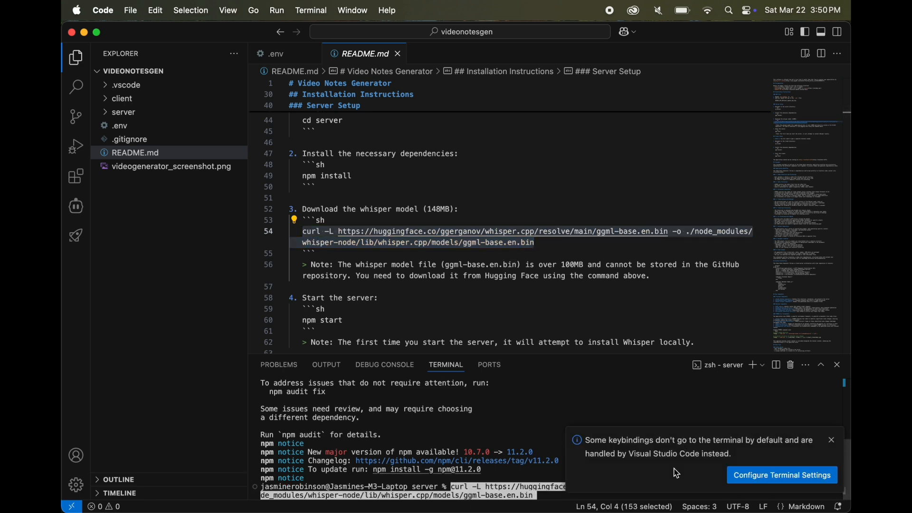
pyautogui.click(834, 441)
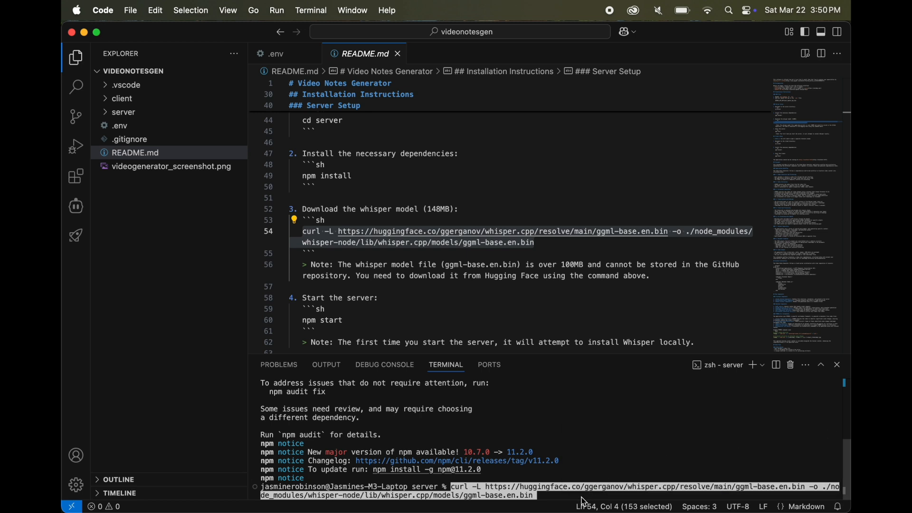
pyautogui.press('Return')
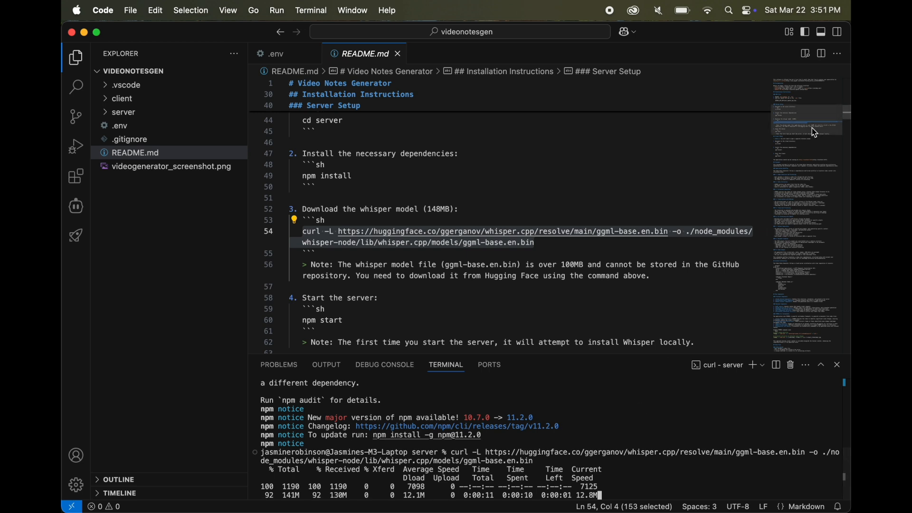
# Hide the editor minimap and open a README.md preview beside the source at the Start the server instructions
pyautogui.rightClick(808, 94)
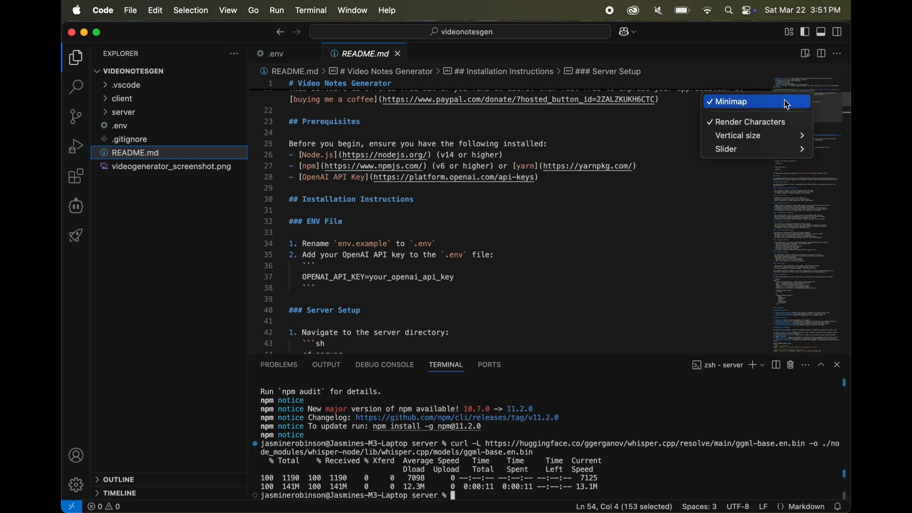
pyautogui.click(747, 167)
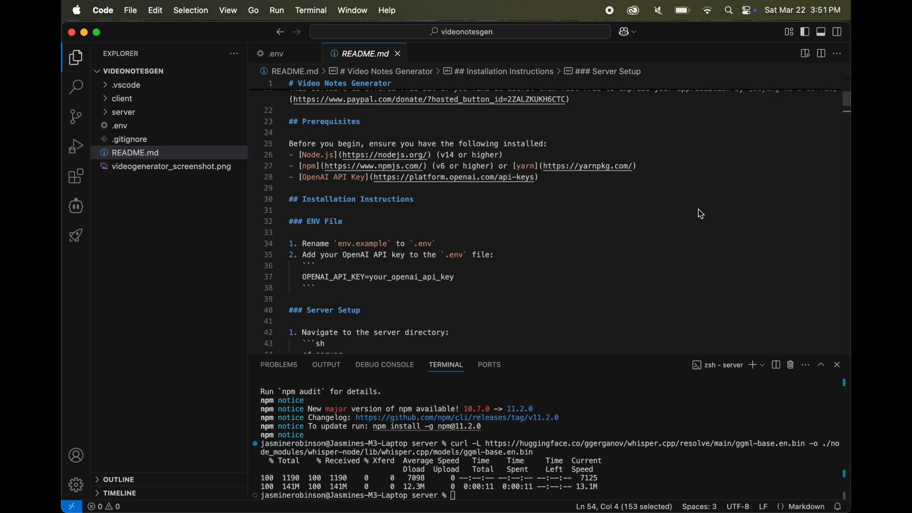
pyautogui.click(806, 54)
pyautogui.scroll(1, 694, 263)
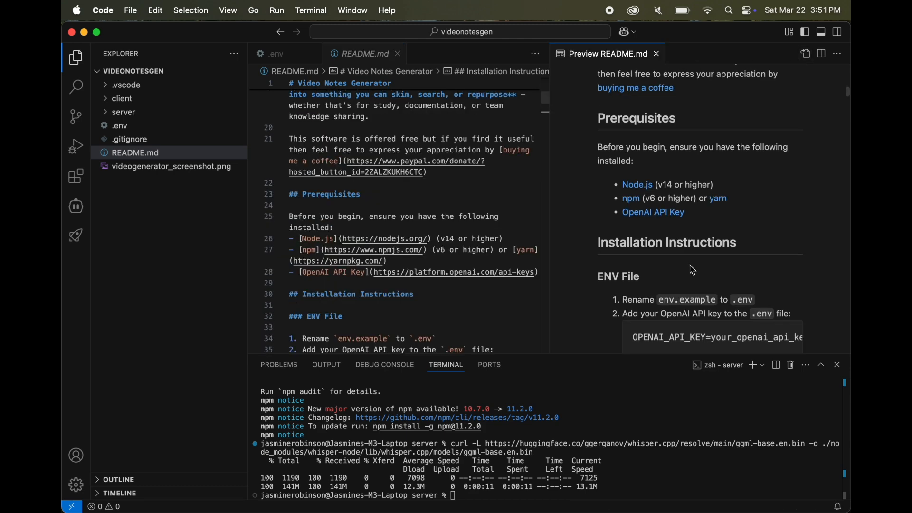
pyautogui.scroll(-3, 694, 270)
pyautogui.scroll(-3, 694, 270)
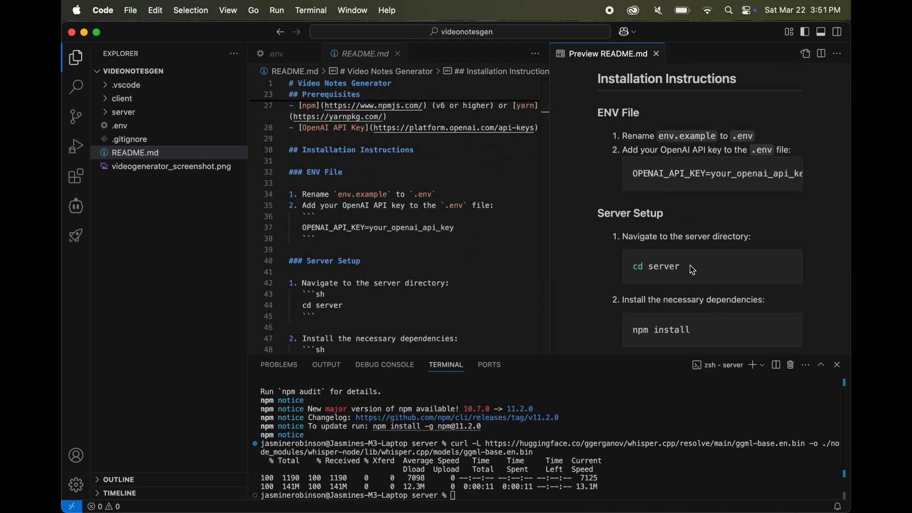
pyautogui.scroll(-10, 695, 271)
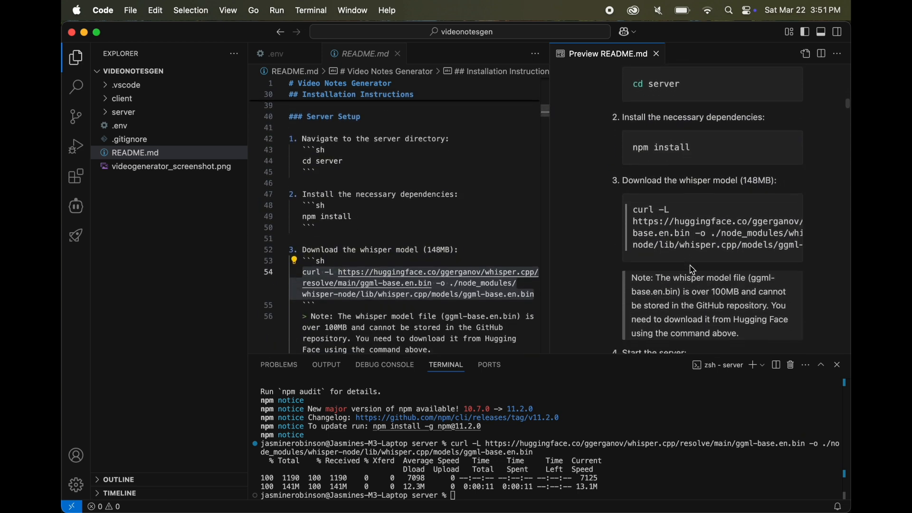
pyautogui.scroll(-3, 694, 271)
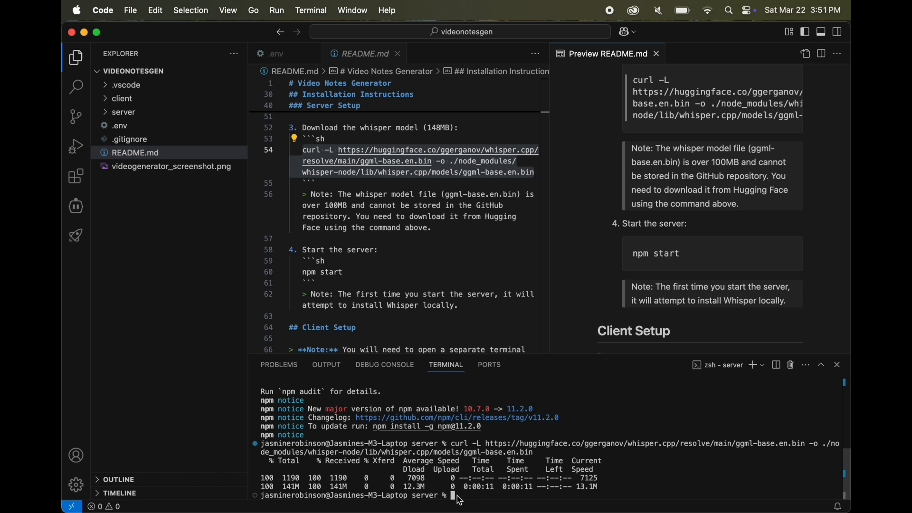
# Try to start the server with npm start
pyautogui.write('npm start')
pyautogui.press('Return')
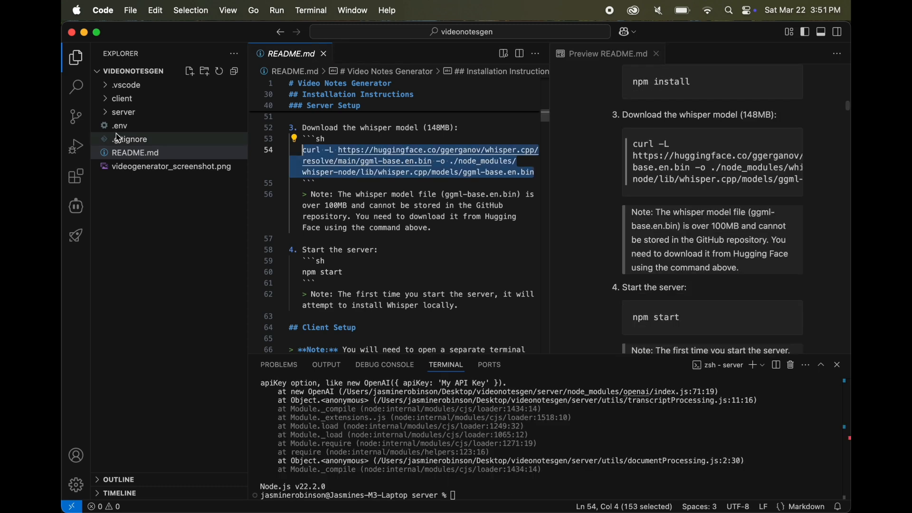
# Move the .env file into the server folder and collapse that folder
pyautogui.click(117, 135)
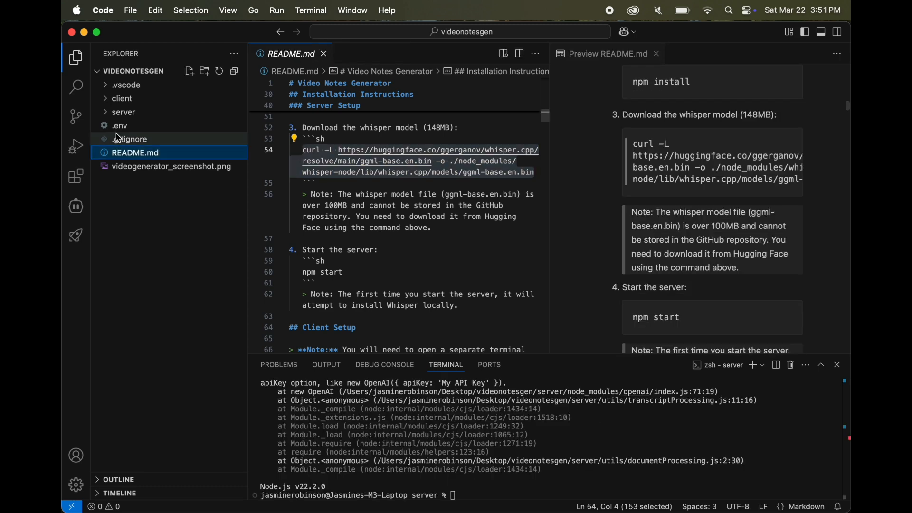
pyautogui.click(116, 126)
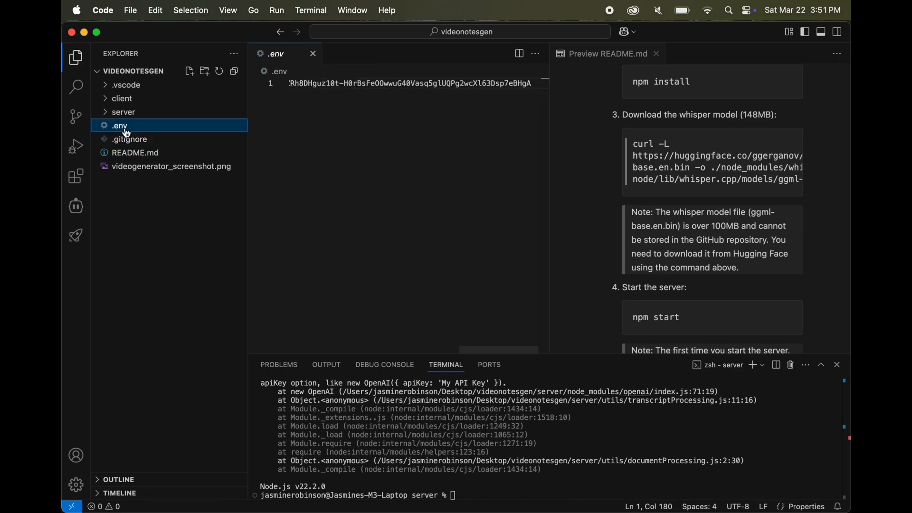
pyautogui.moveTo(116, 125); pyautogui.dragTo(132, 116)
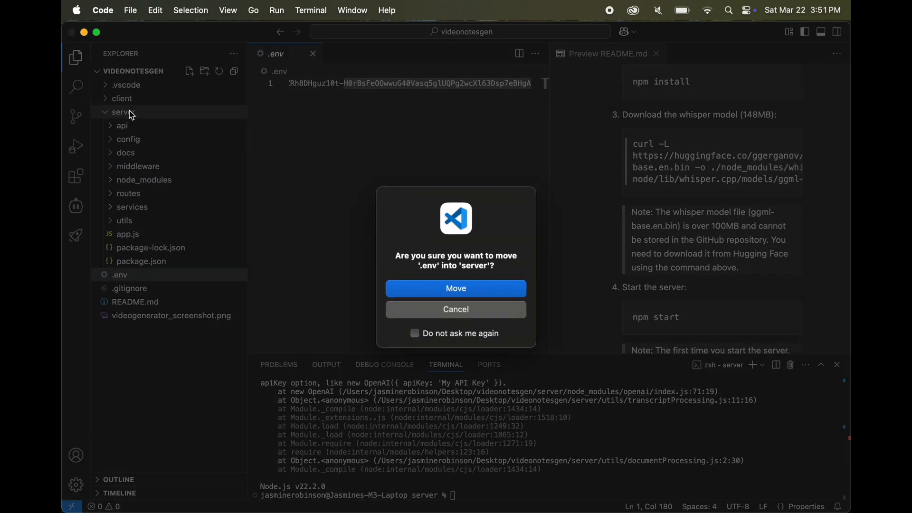
pyautogui.click(441, 290)
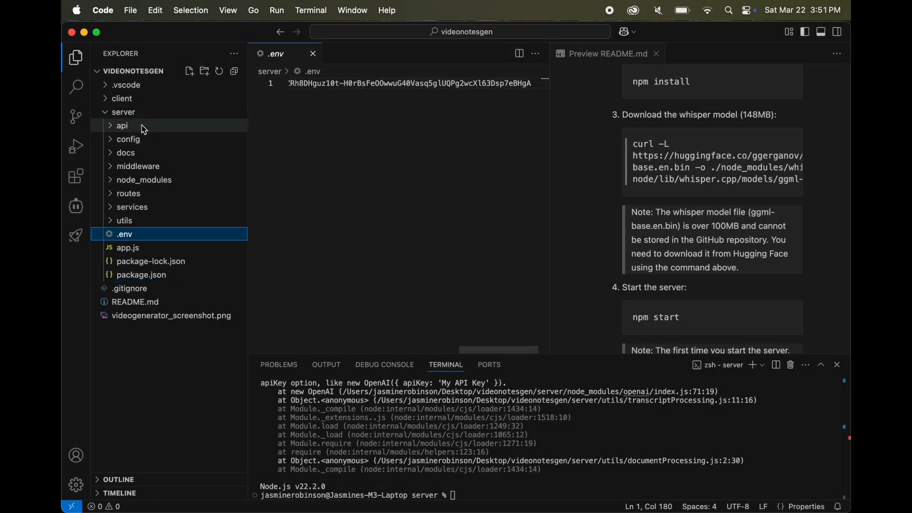
pyautogui.click(122, 113)
# Run npm start again in the server terminal with the moved .env file in place
pyautogui.click(467, 500)
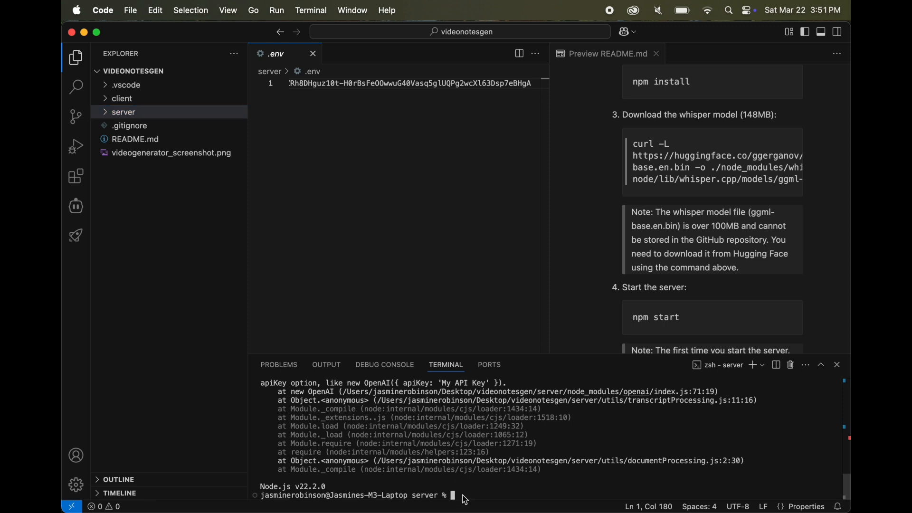
pyautogui.write('npm intart')
pyautogui.press('Return')
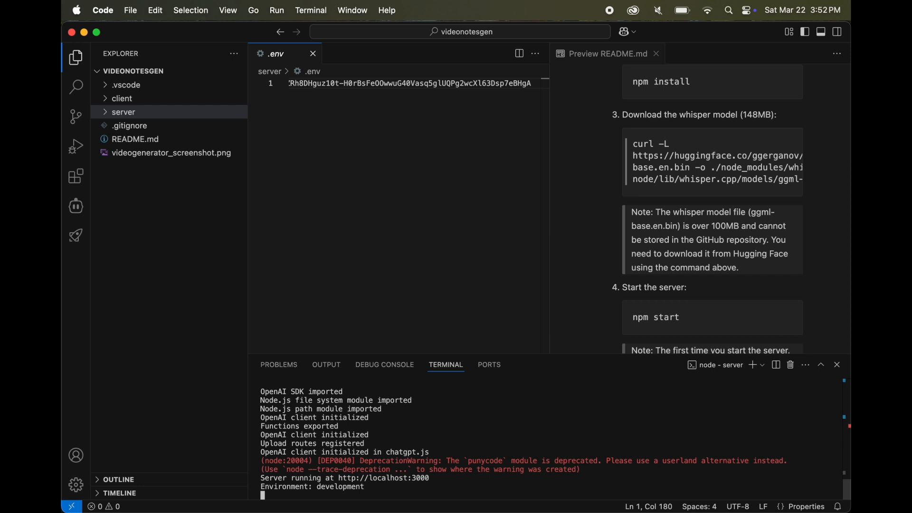
# Open a second terminal and install the dependencies in the client directory with npm install
pyautogui.click(756, 368)
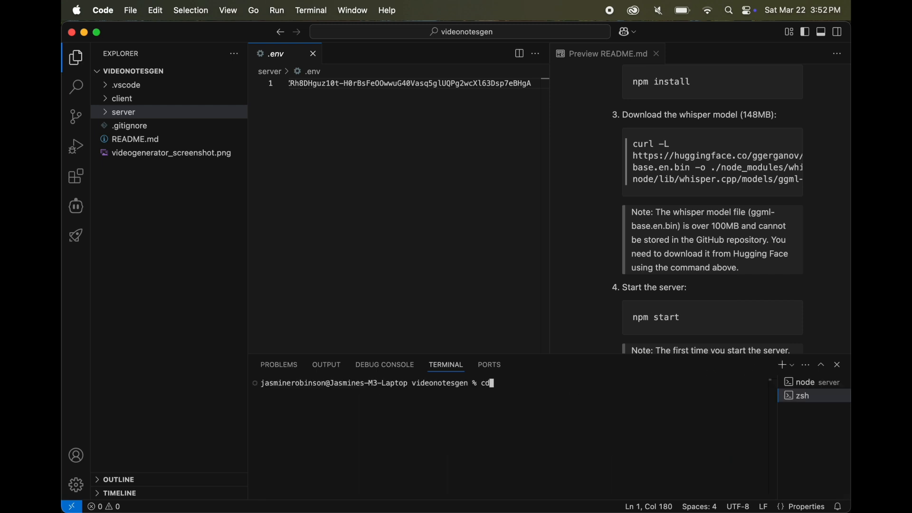
pyautogui.write('ent')
pyautogui.press('Return')
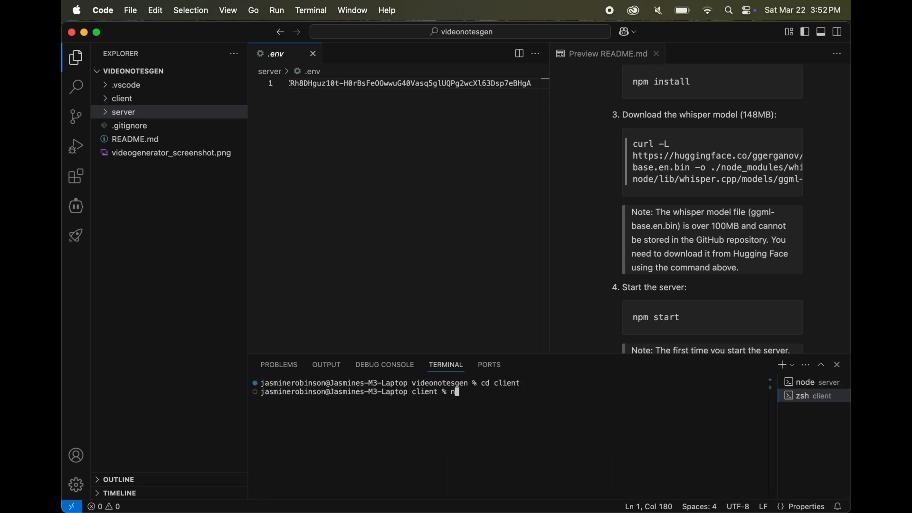
pyautogui.write('npm install')
pyautogui.press('Return')
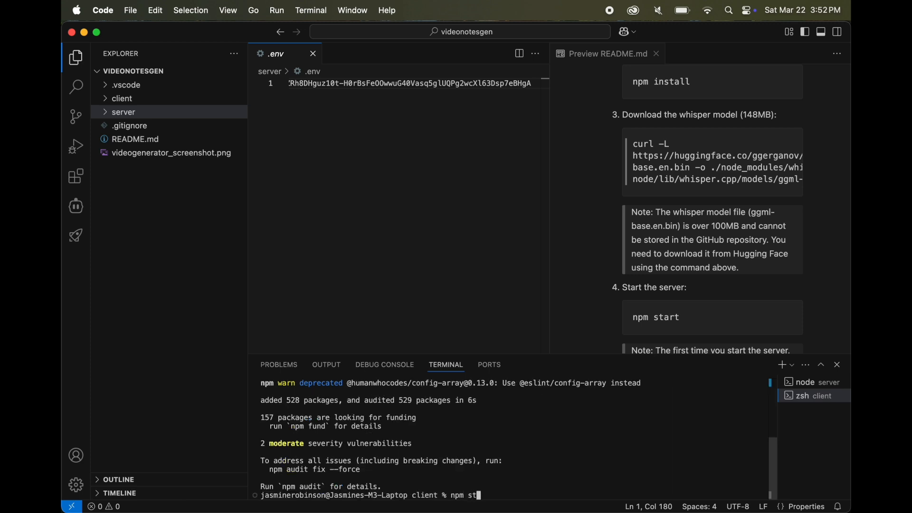
pyautogui.write('art')
pyautogui.press('Return')
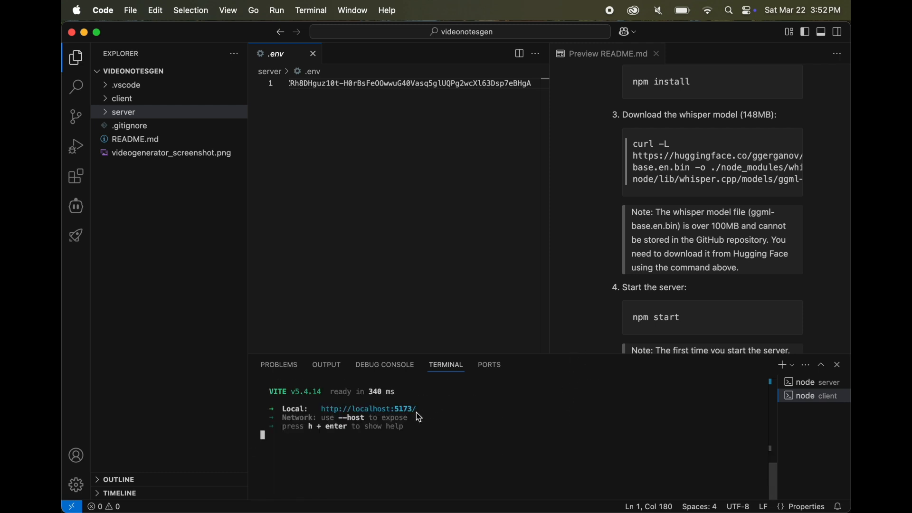
pyautogui.keyDown('super'); pyautogui.click(399, 412); pyautogui.keyUp('super')
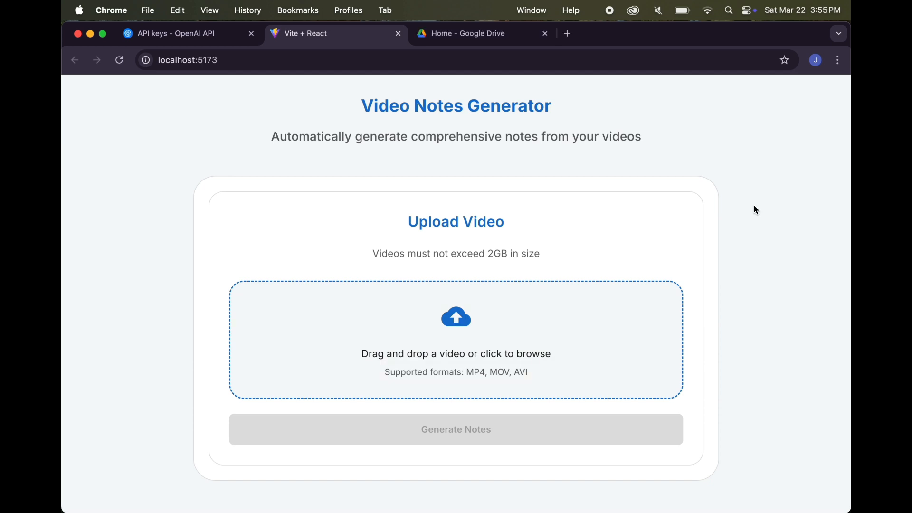
# Upload v15044gf0000cv6sj9nog65vpni9n7k0.MP4 from the Downloads folder and start generating its notes
pyautogui.click(463, 323)
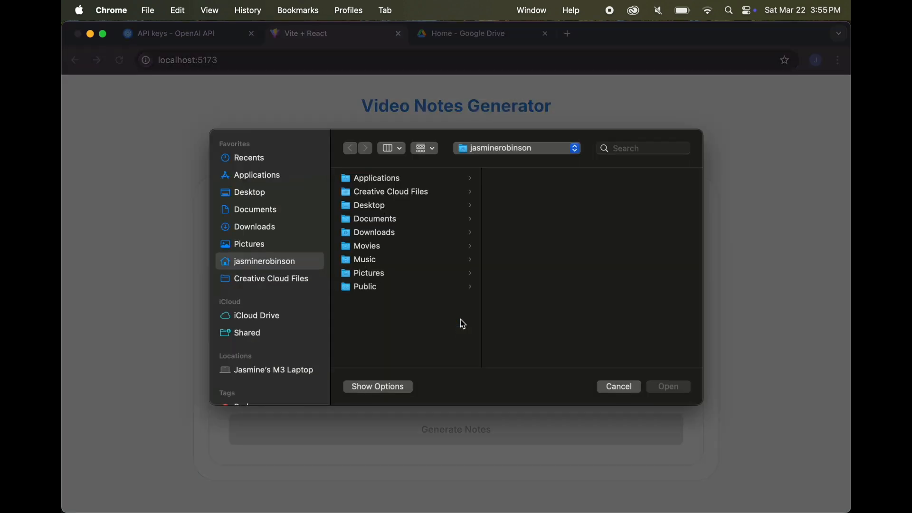
pyautogui.click(386, 234)
pyautogui.click(525, 195)
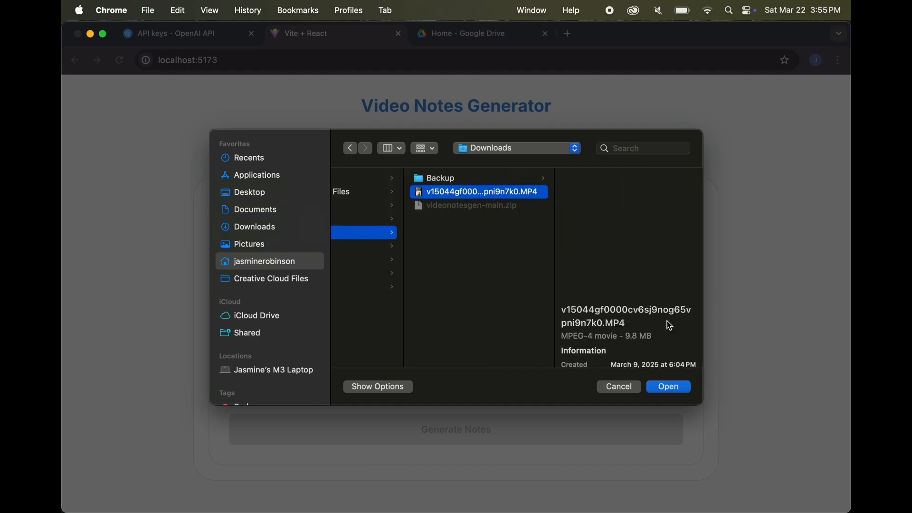
pyautogui.click(670, 393)
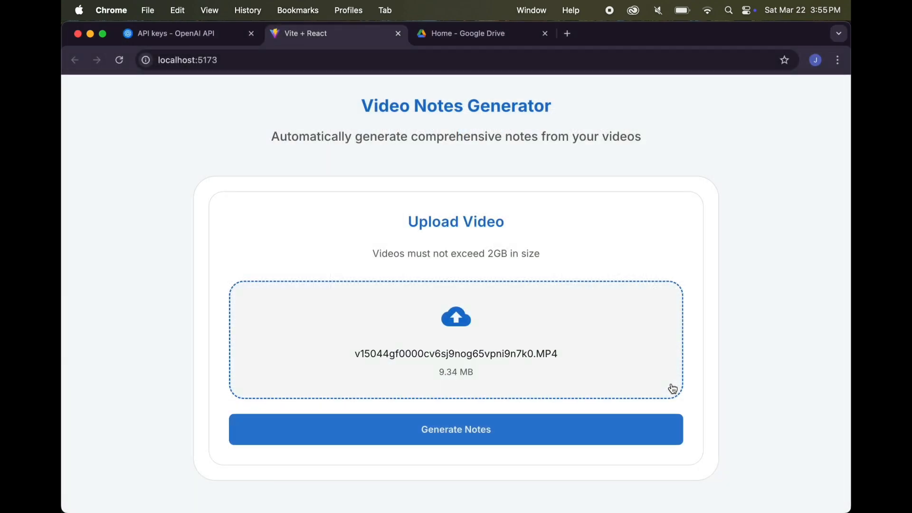
pyautogui.click(465, 434)
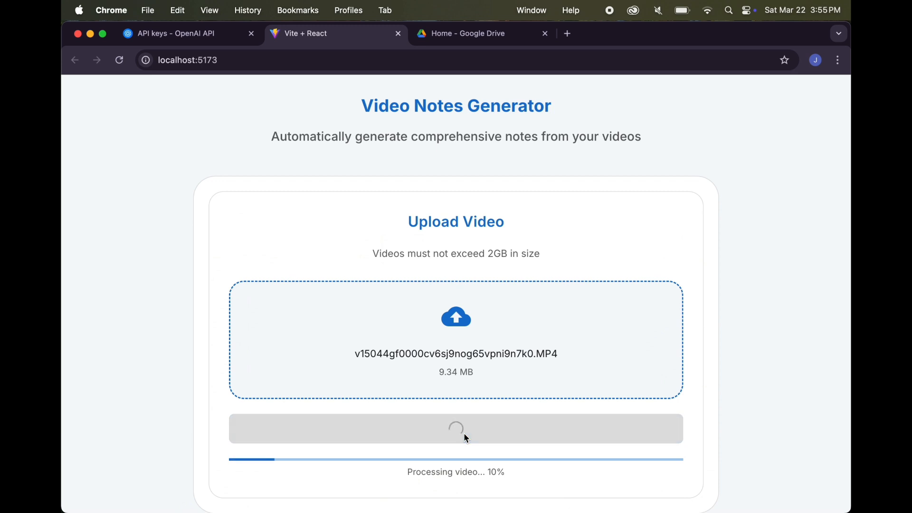
pyautogui.scroll(-1, 757, 300)
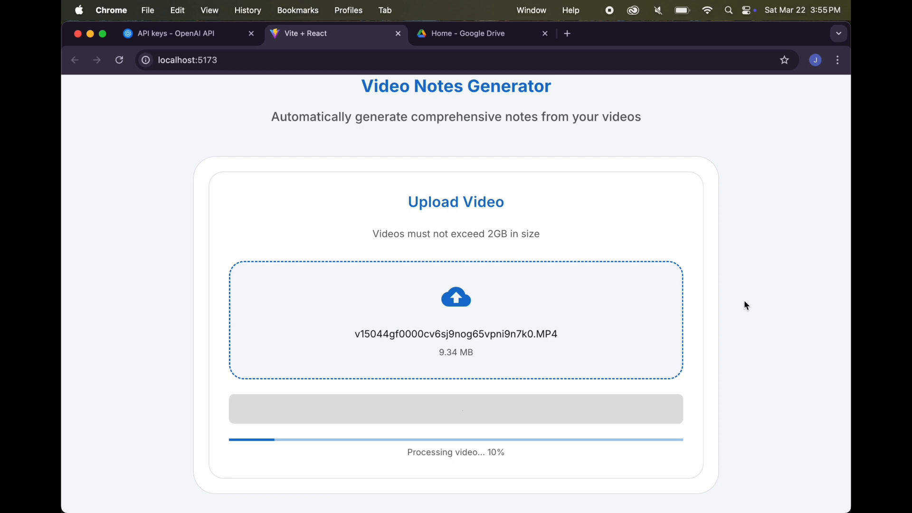
# Switch to Visual Studio Code, view the server terminal and inspect the extracted WAV file in the docs audio folder
pyautogui.moveTo(582, 494)
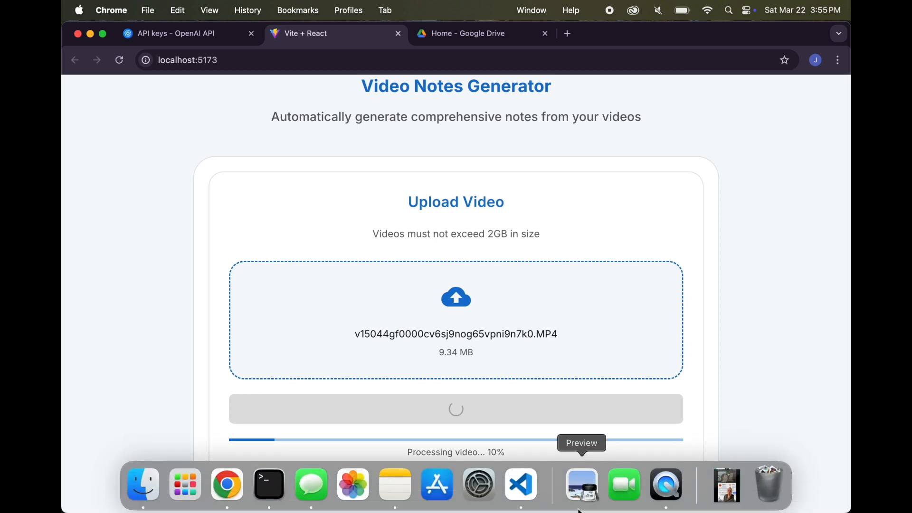
pyautogui.click(513, 492)
pyautogui.click(802, 382)
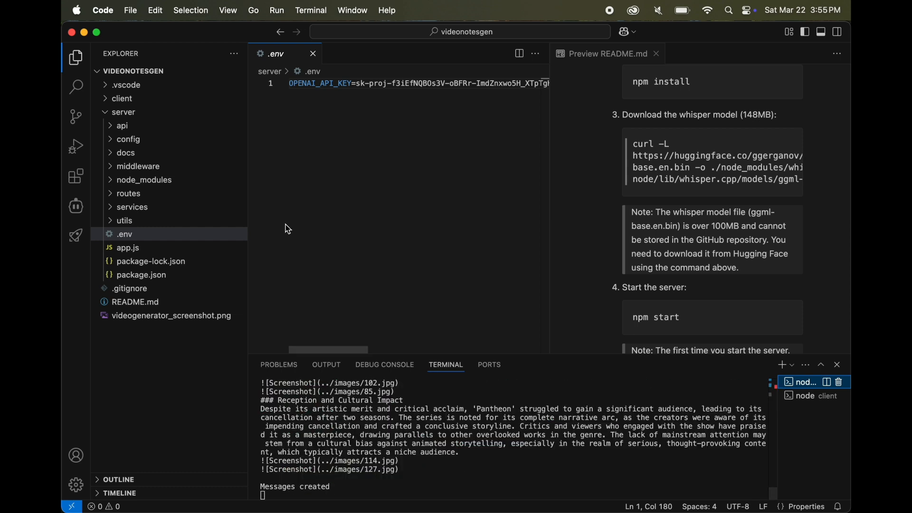
pyautogui.click(116, 156)
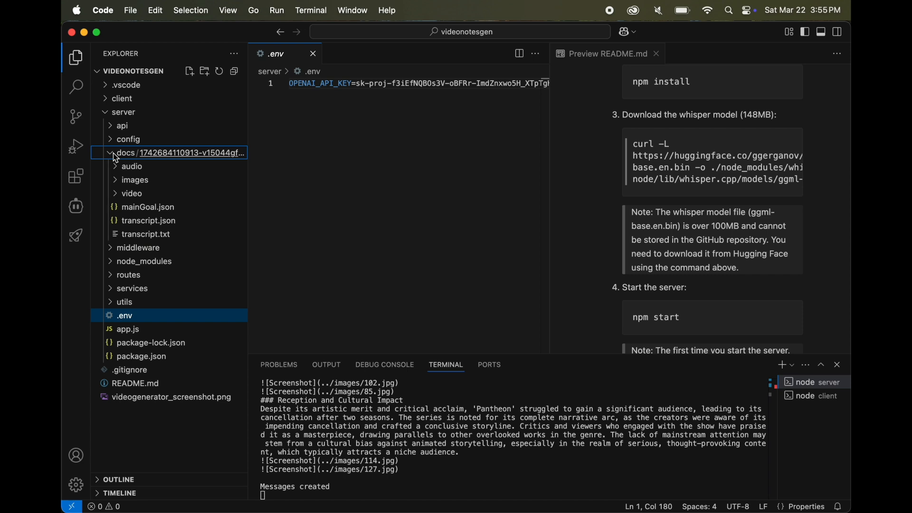
pyautogui.click(119, 170)
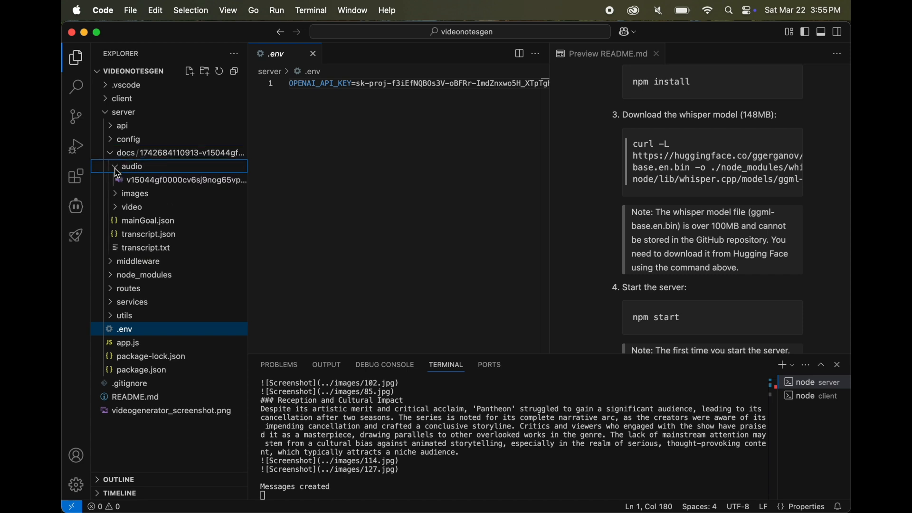
pyautogui.click(152, 181)
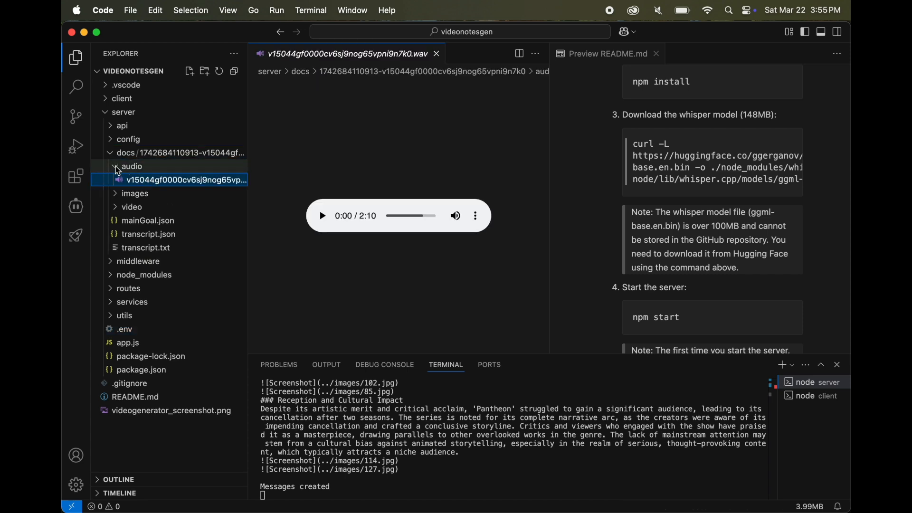
pyautogui.click(119, 170)
# View the screenshots 25.jpg and 85.jpg in the video's images folder, then collapse that folder
pyautogui.click(133, 180)
pyautogui.click(136, 208)
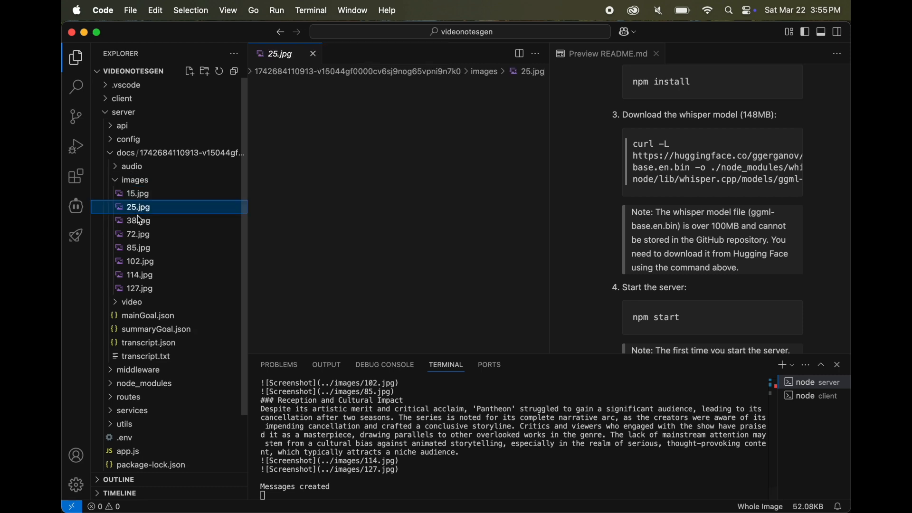
pyautogui.click(141, 249)
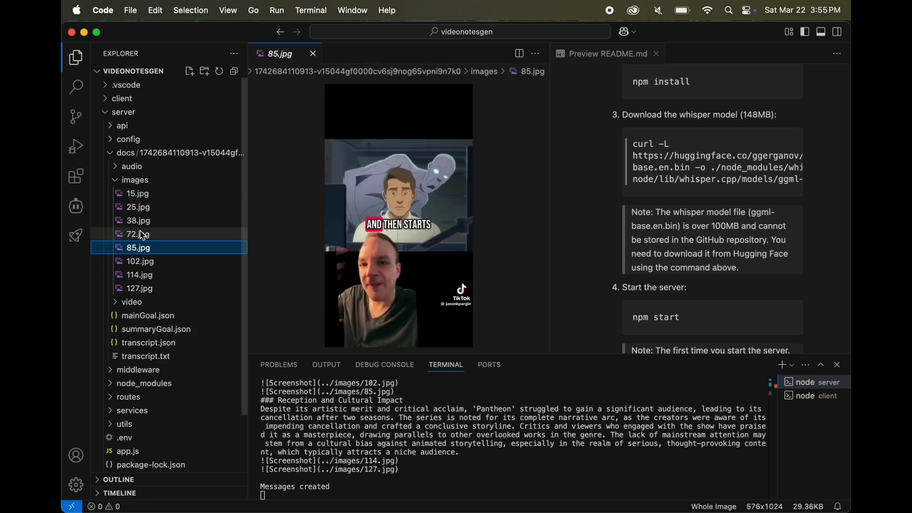
pyautogui.click(118, 182)
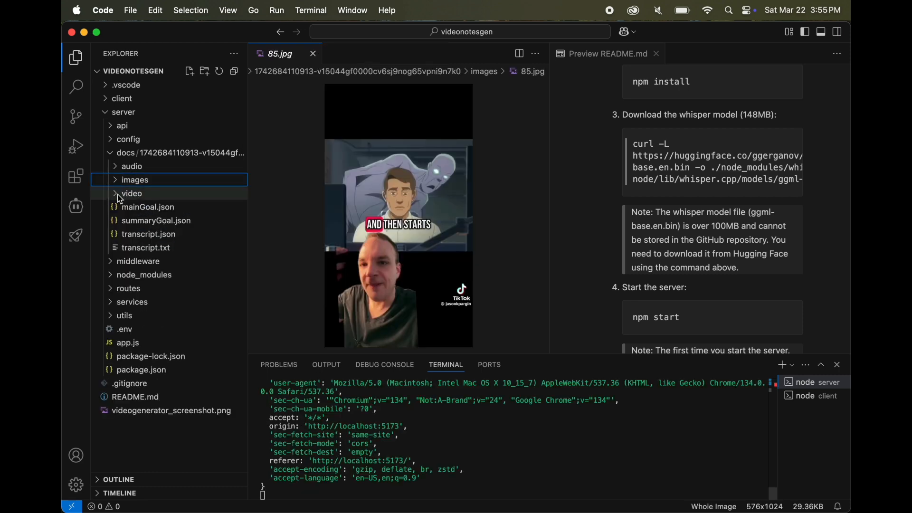
# View the uploaded MP4 in the docs video folder, then close the open editors and collapse the folder
pyautogui.click(117, 194)
pyautogui.click(146, 209)
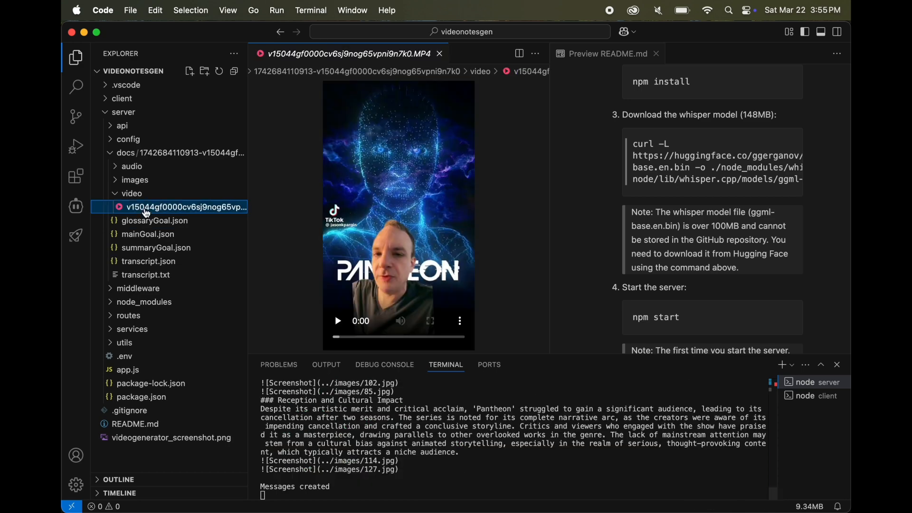
pyautogui.click(658, 54)
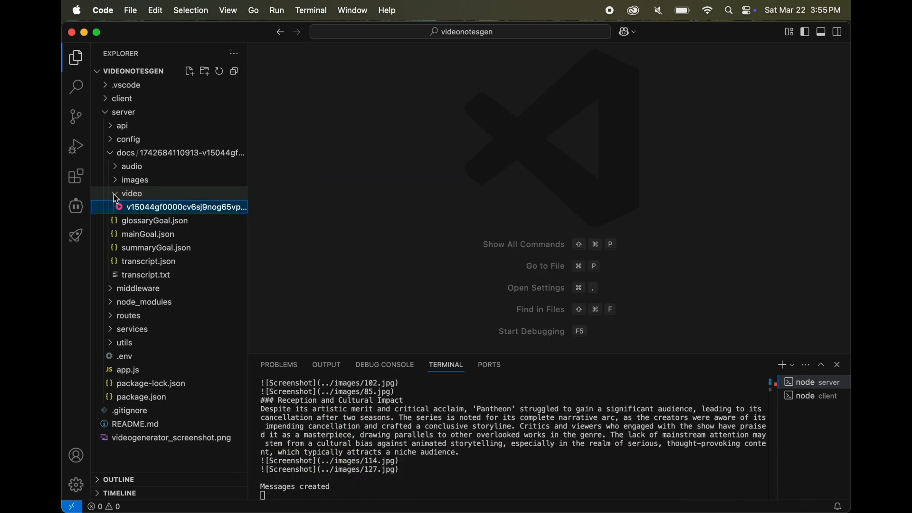
pyautogui.click(114, 194)
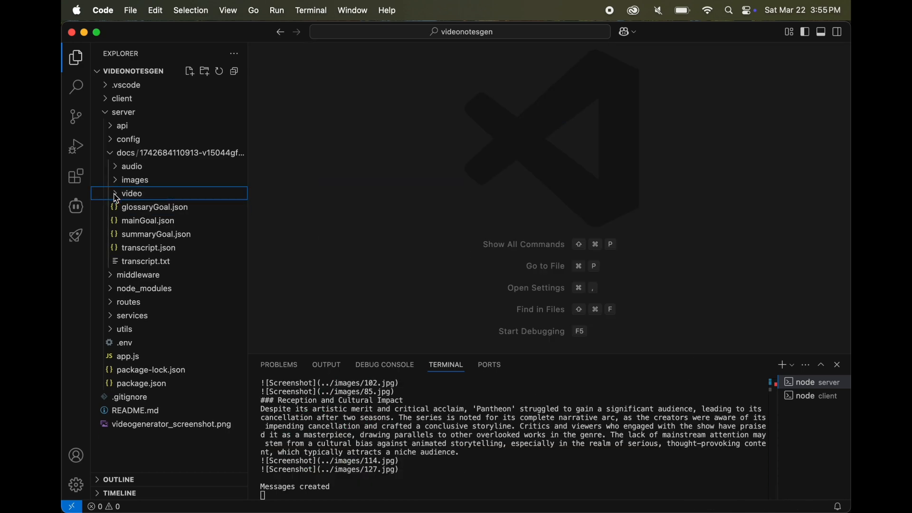
# Examine the generated transcript files and faqGoal.json in the video's docs folder
pyautogui.click(158, 248)
pyautogui.click(162, 279)
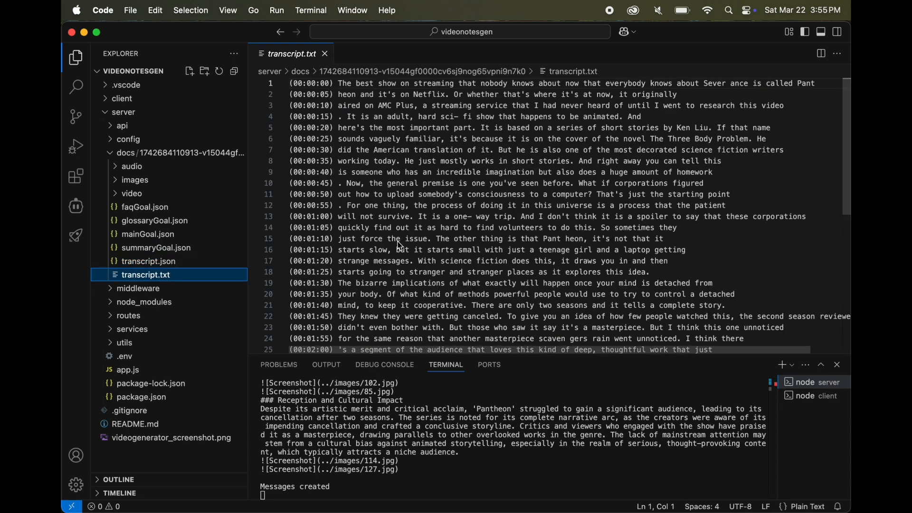
pyautogui.scroll(2, 396, 244)
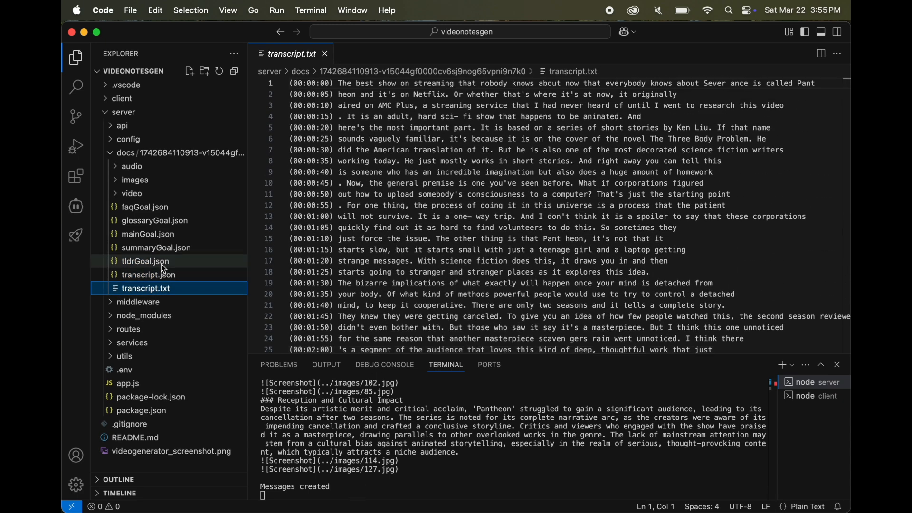
pyautogui.click(145, 207)
# Switch to Chrome and look through the generated transcript while the notes download is being prepared
pyautogui.click(227, 483)
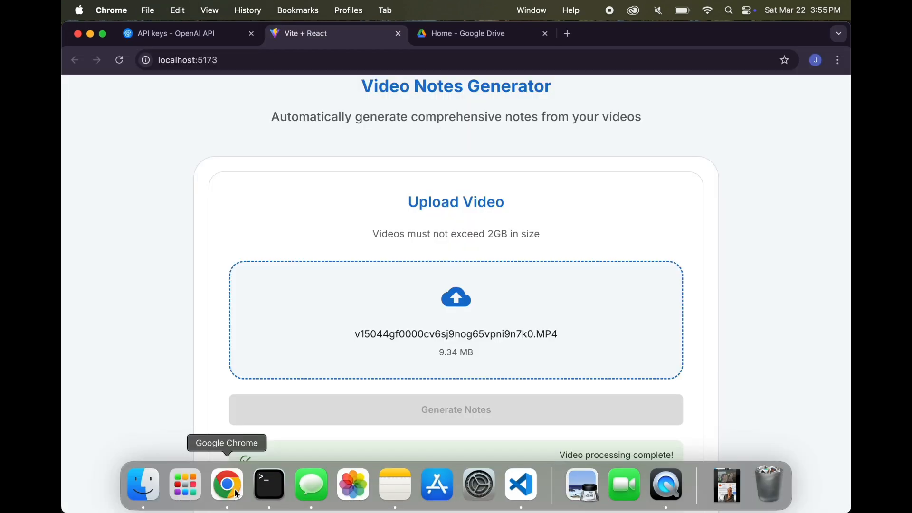
pyautogui.scroll(-7, 602, 382)
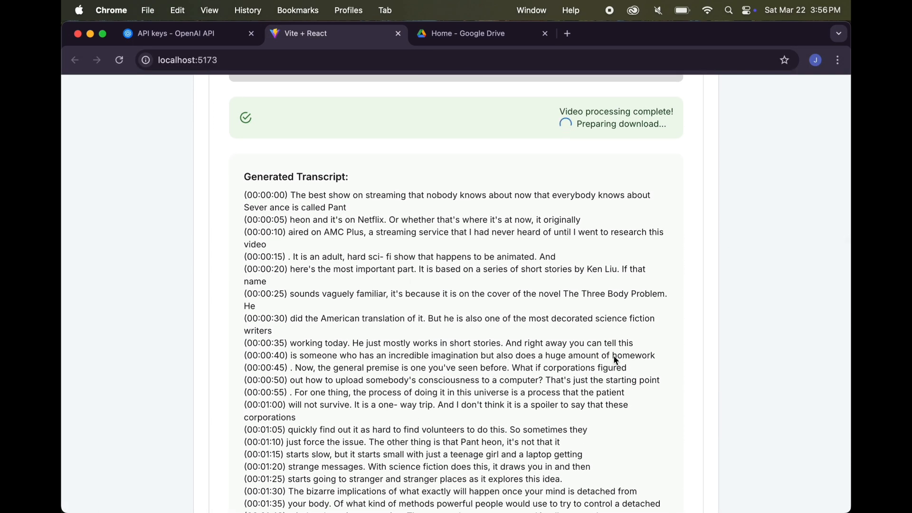
pyautogui.scroll(-3, 615, 362)
pyautogui.scroll(-3, 615, 360)
pyautogui.scroll(8, 616, 361)
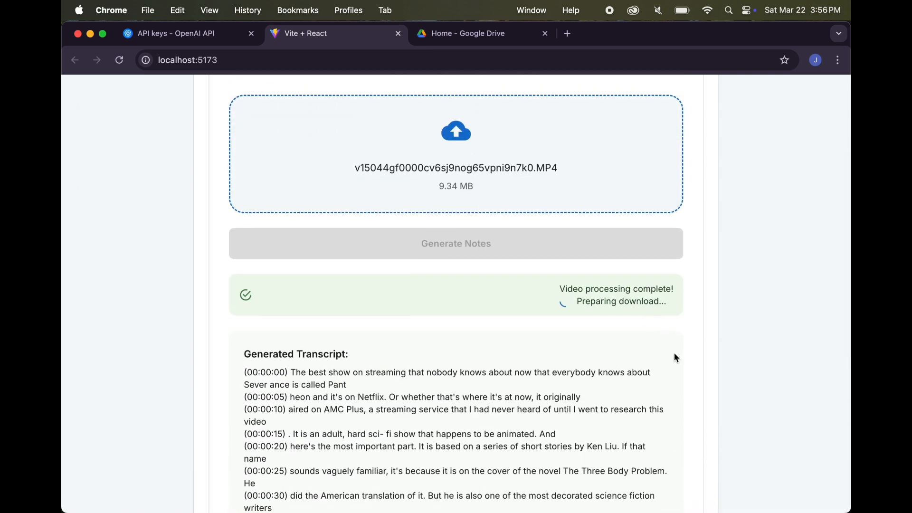
pyautogui.scroll(-1, 677, 359)
pyautogui.scroll(-2, 677, 358)
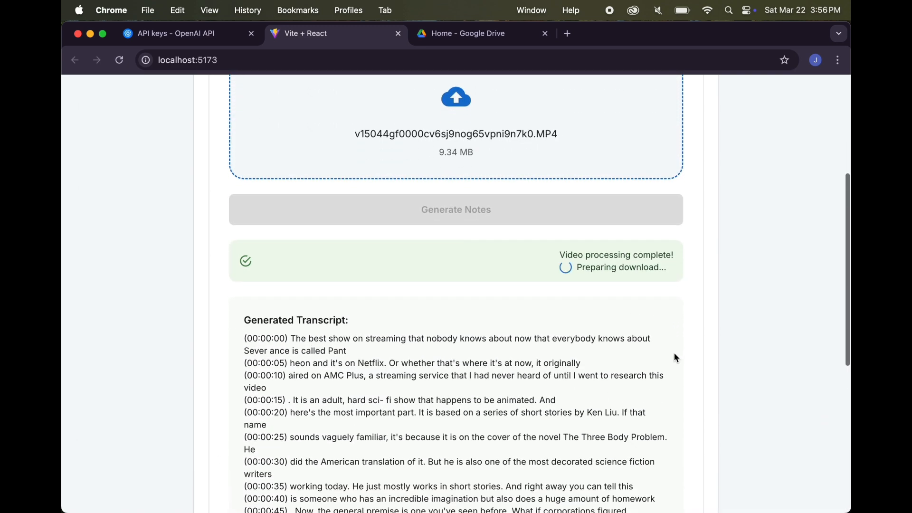
pyautogui.scroll(-1, 677, 358)
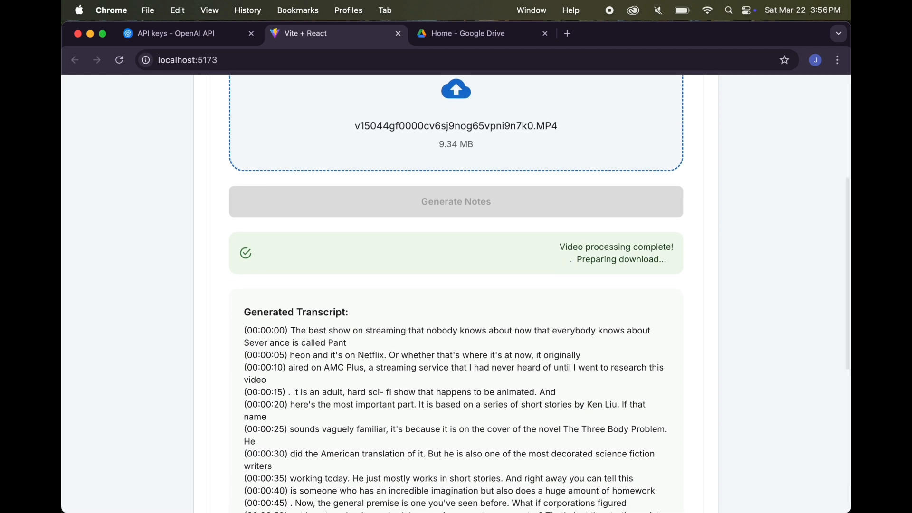
pyautogui.moveTo(624, 484)
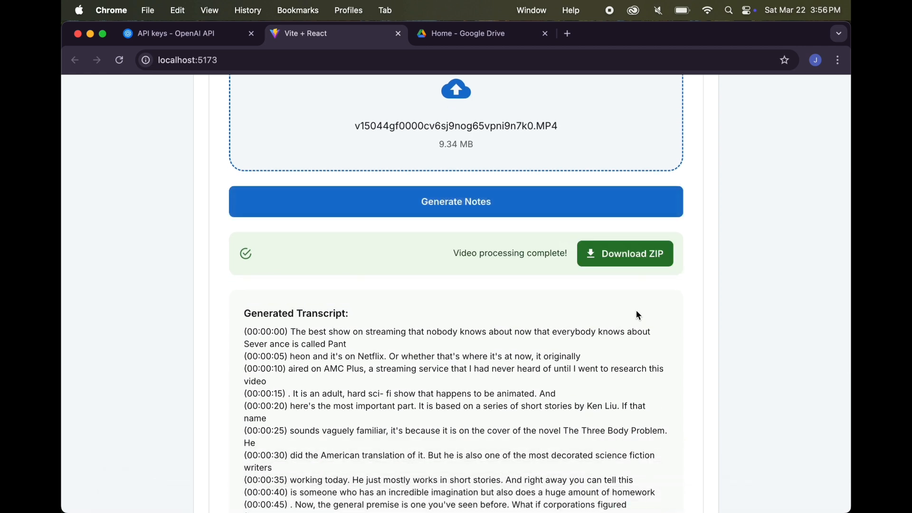
pyautogui.scroll(-2, 638, 315)
pyautogui.click(639, 234)
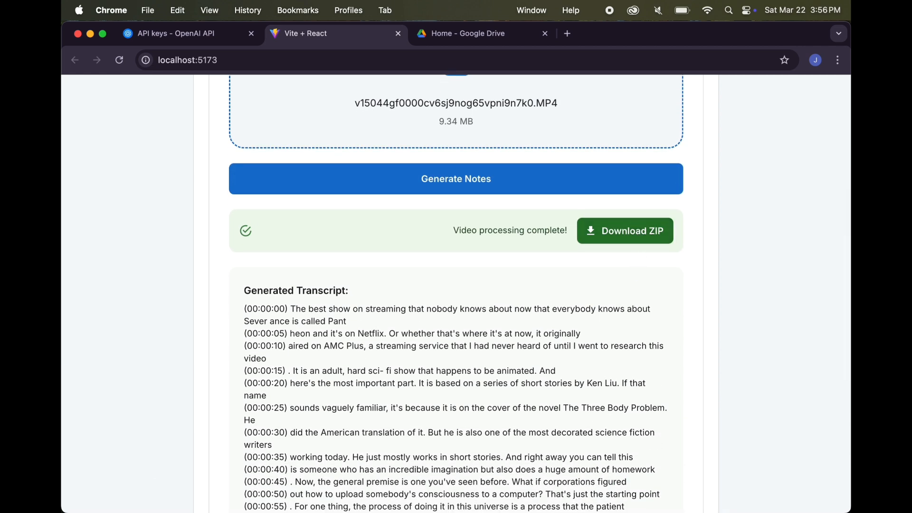
# Switch to Visual Studio Code and check the contents of the zip folder in the video's docs folder
pyautogui.moveTo(639, 511)
pyautogui.click(521, 484)
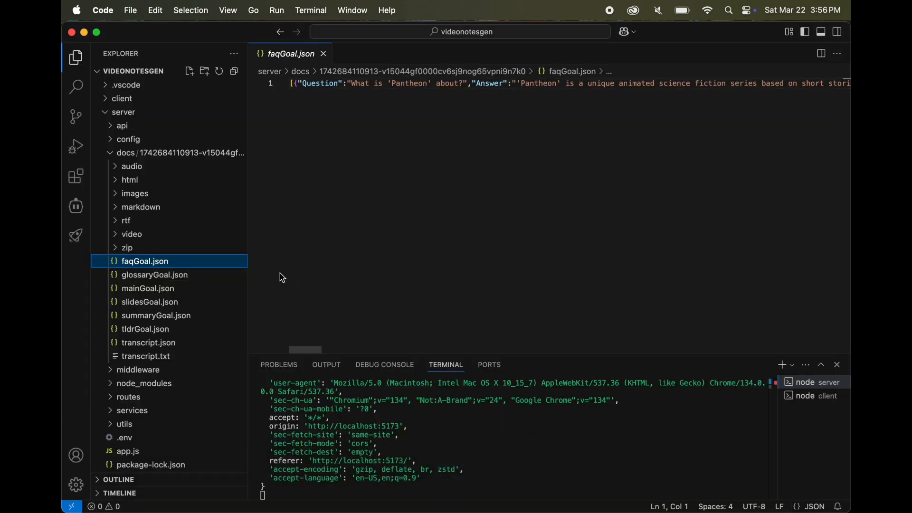
pyautogui.click(138, 248)
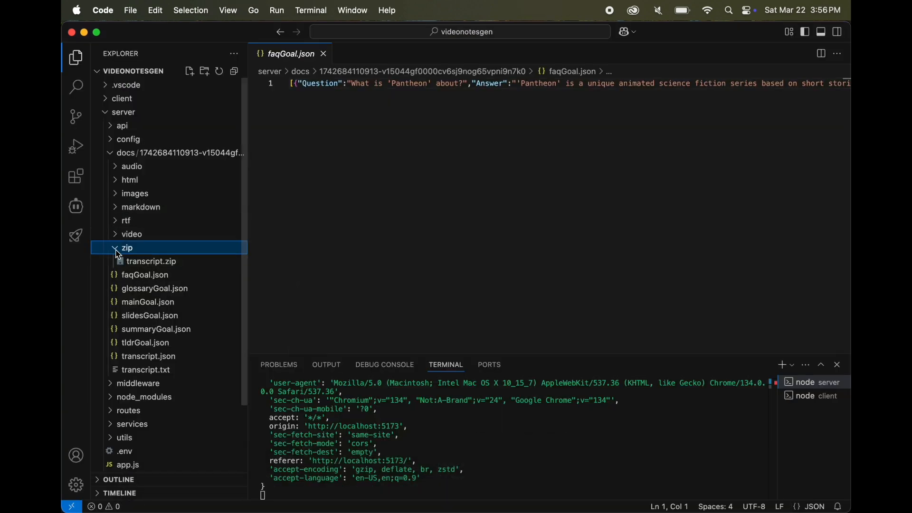
pyautogui.click(114, 248)
# Switch back to Chrome, download the generated notes ZIP and extract it in the Downloads folder
pyautogui.moveTo(266, 511)
pyautogui.click(233, 488)
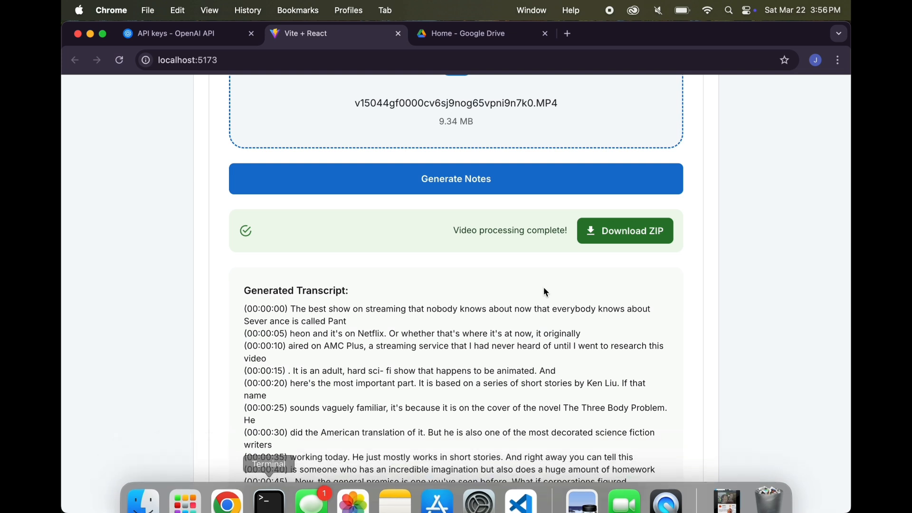
pyautogui.click(635, 239)
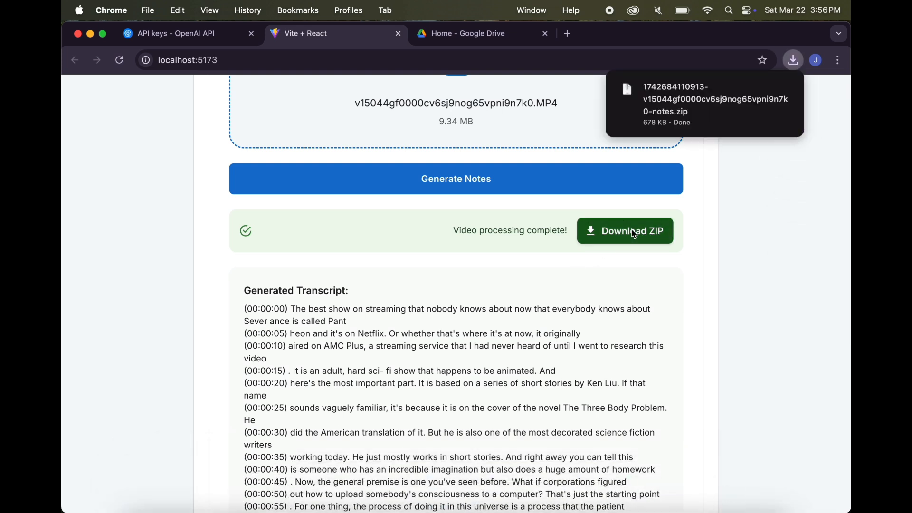
pyautogui.click(760, 91)
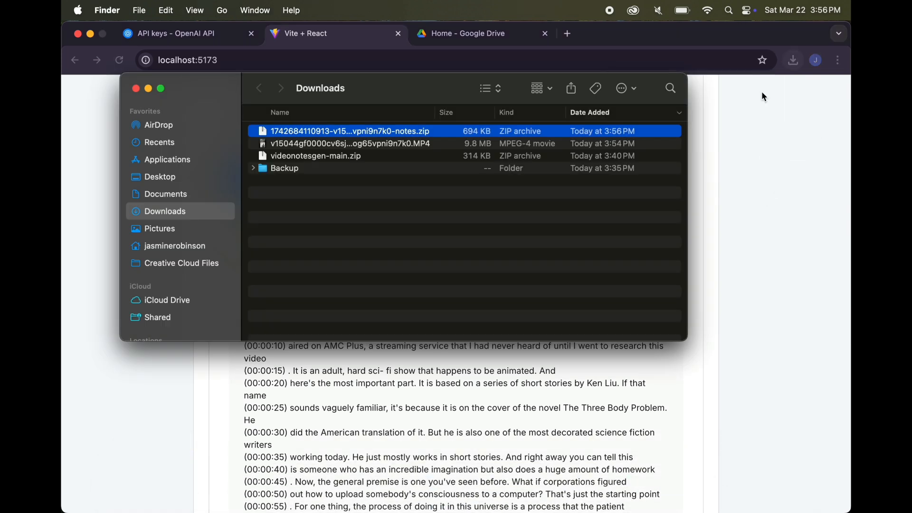
pyautogui.doubleClick(373, 133)
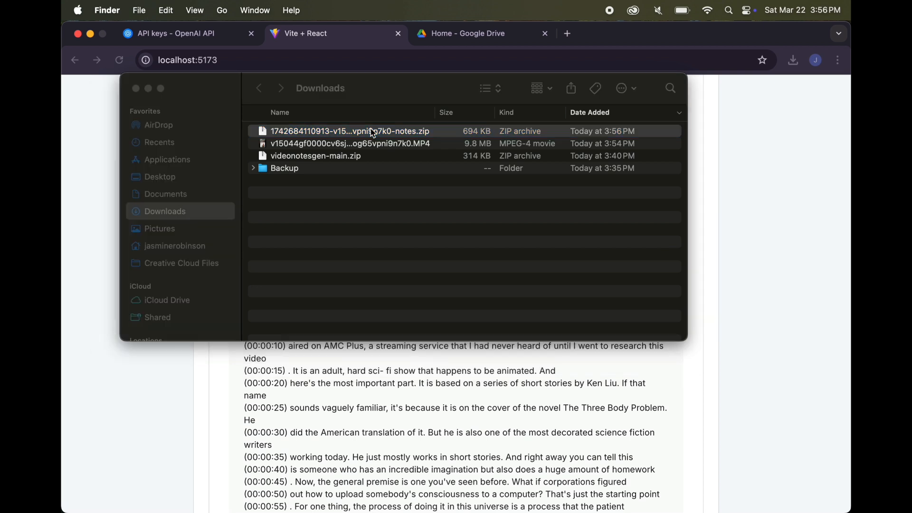
# Examine the extracted notes folder in Downloads, checking the contents of its images, html, rtf and markdown subfolders
pyautogui.click(254, 133)
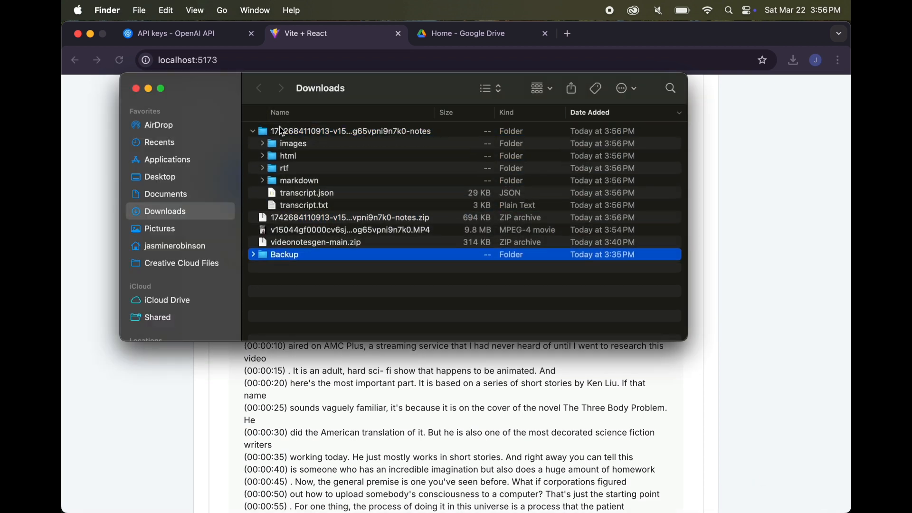
pyautogui.click(307, 144)
pyautogui.click(264, 144)
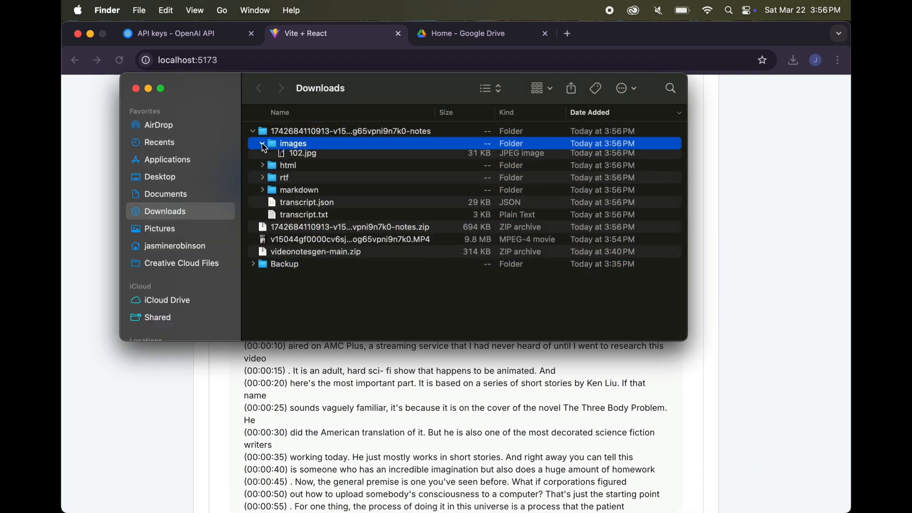
pyautogui.click(263, 145)
pyautogui.click(262, 157)
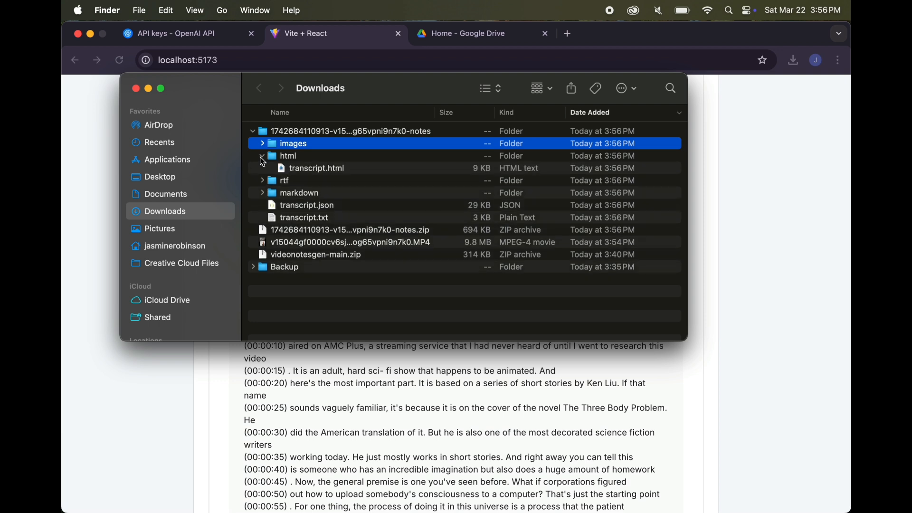
pyautogui.click(263, 157)
pyautogui.click(263, 169)
pyautogui.click(262, 169)
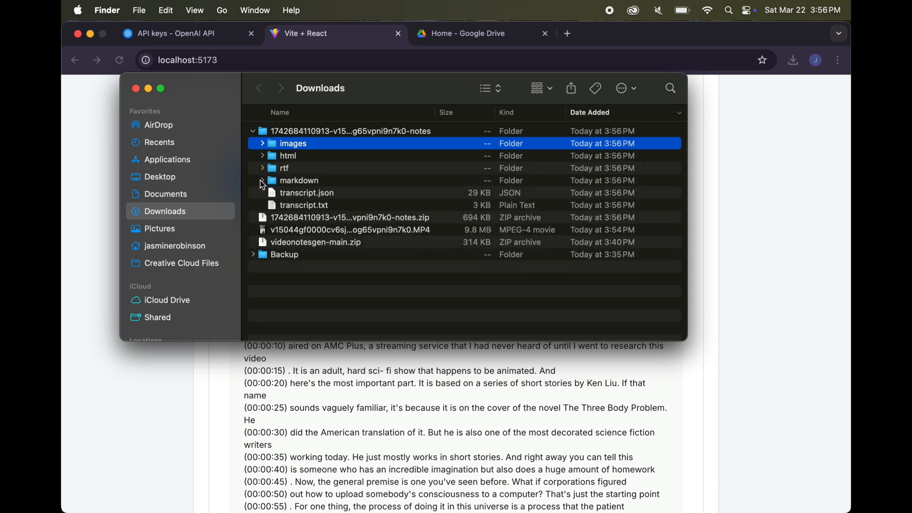
pyautogui.click(262, 181)
pyautogui.click(263, 182)
# Switch to Visual Studio Code and open transcript.md from the video's markdown folder with a rendered preview beside it
pyautogui.click(525, 496)
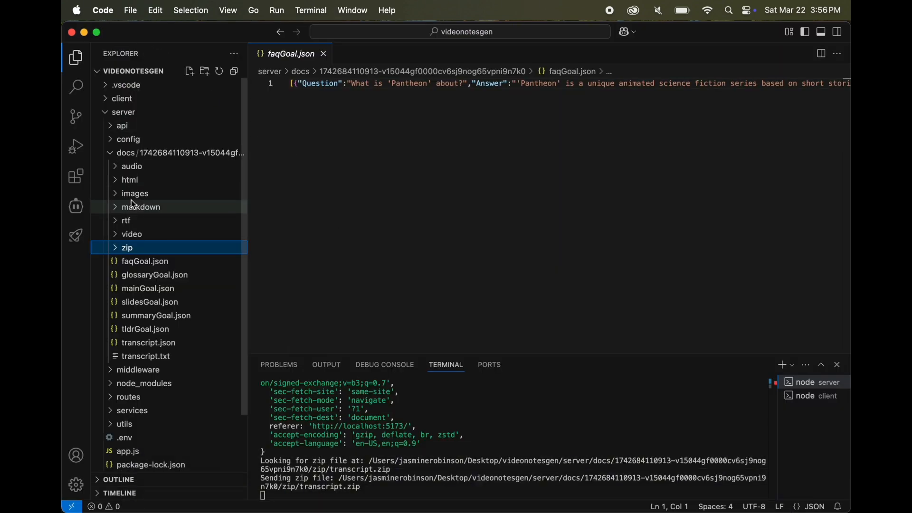
pyautogui.click(116, 207)
pyautogui.click(142, 221)
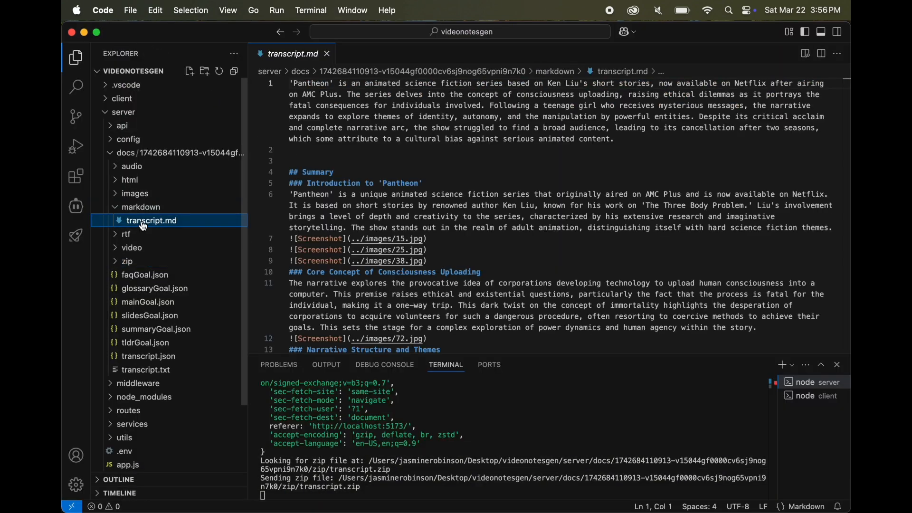
pyautogui.click(806, 55)
# Read through the rendered transcript.md preview, from the summary and screenshots through the key points and glossary to the end of the FAQs
pyautogui.scroll(-3, 702, 199)
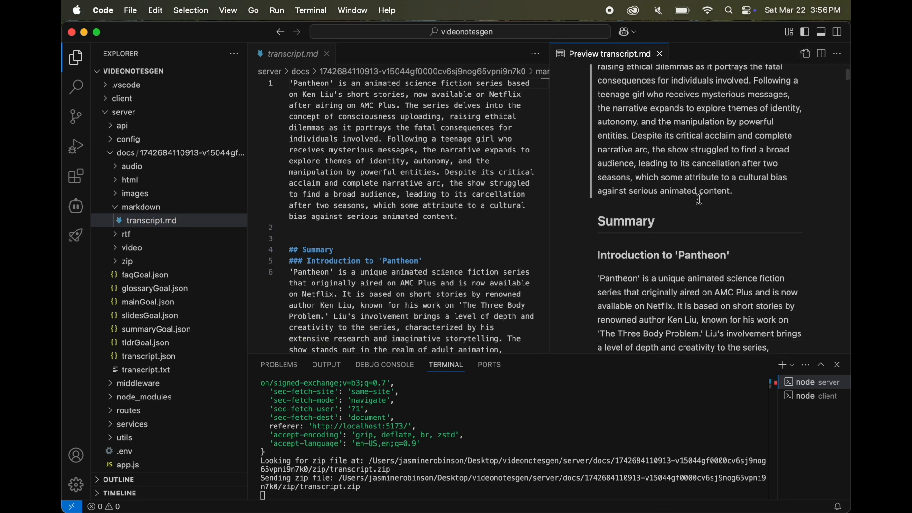
pyautogui.scroll(-5, 700, 199)
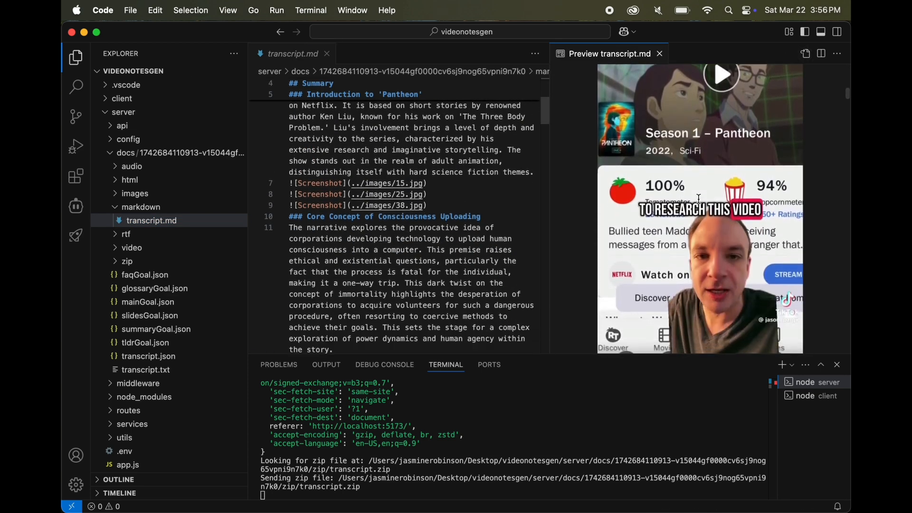
pyautogui.scroll(-3, 699, 199)
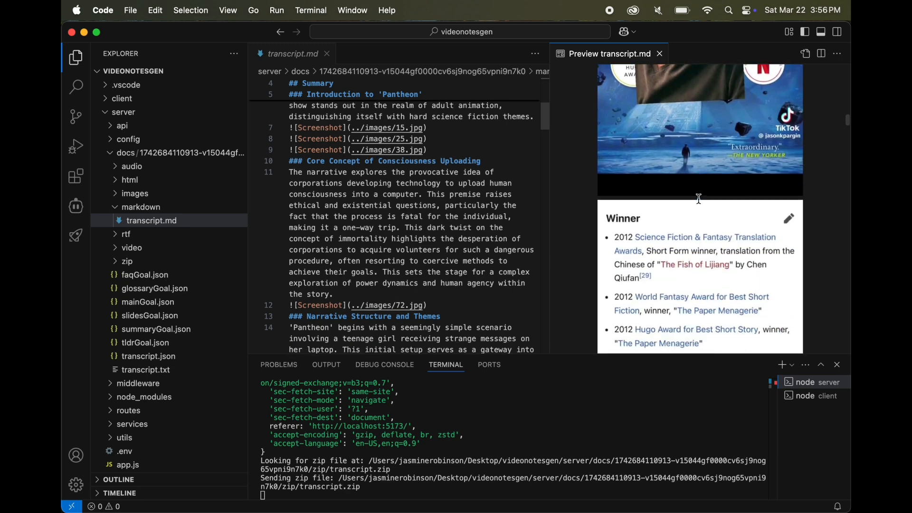
pyautogui.scroll(-8, 699, 198)
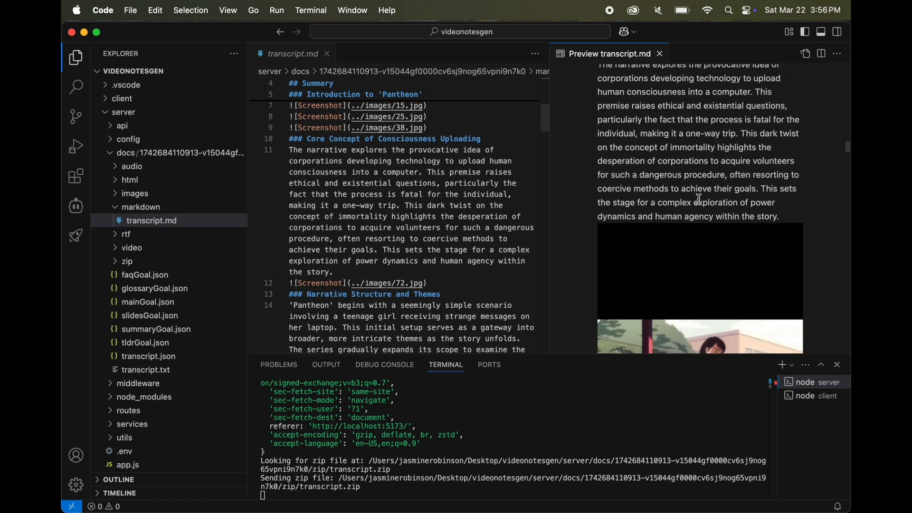
pyautogui.scroll(-5, 699, 199)
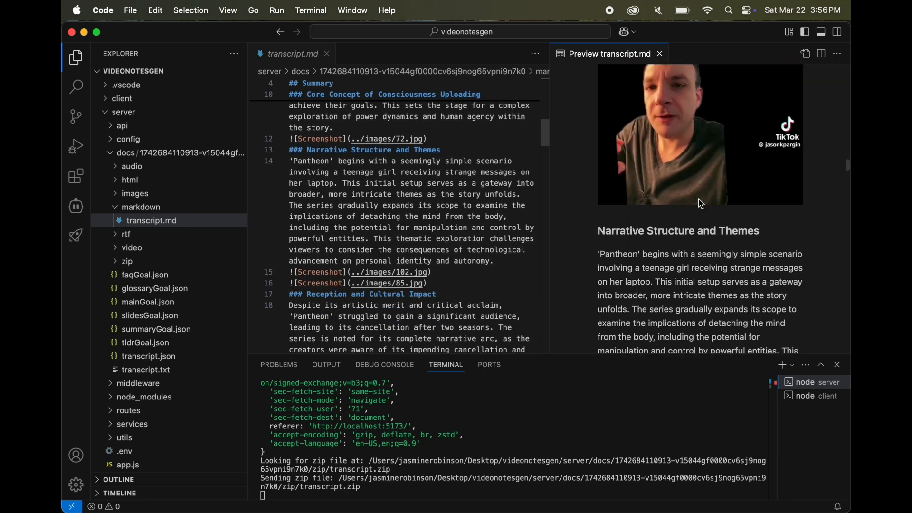
pyautogui.scroll(-6, 701, 203)
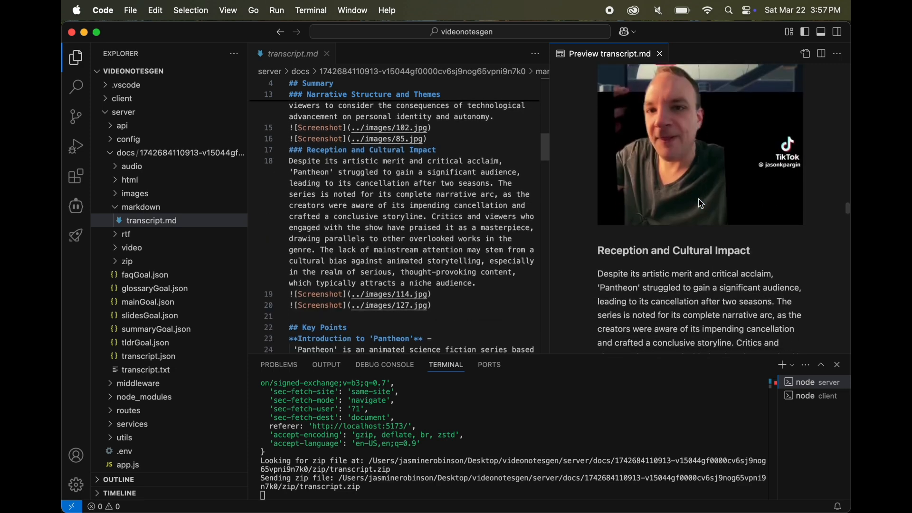
pyautogui.scroll(-8, 701, 203)
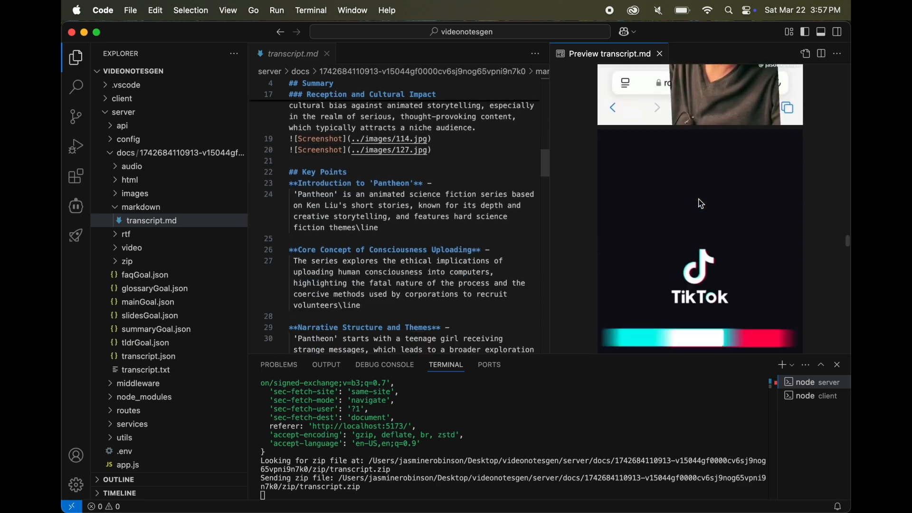
pyautogui.scroll(-10, 701, 203)
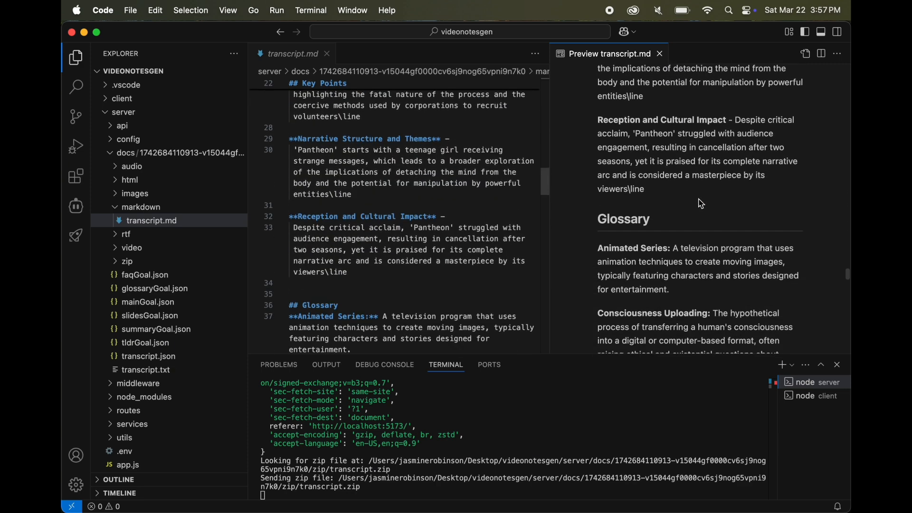
pyautogui.scroll(-10, 702, 203)
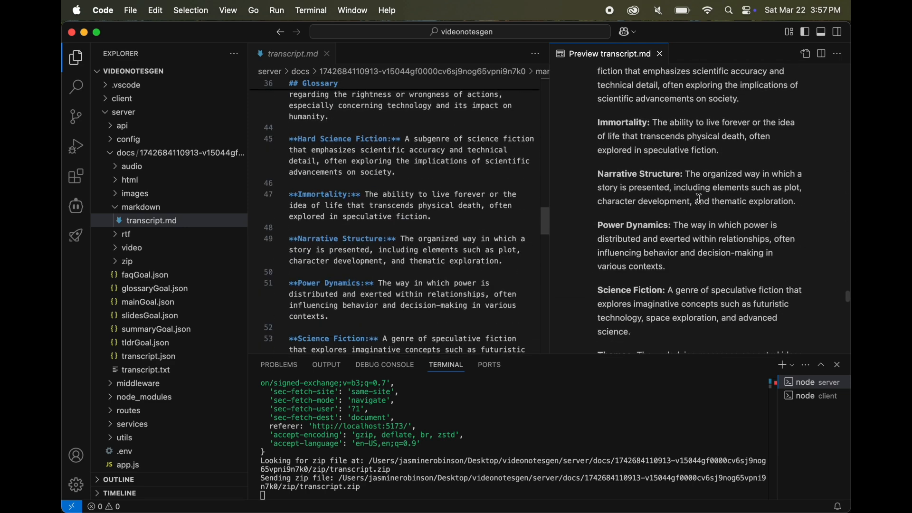
pyautogui.scroll(-10, 701, 199)
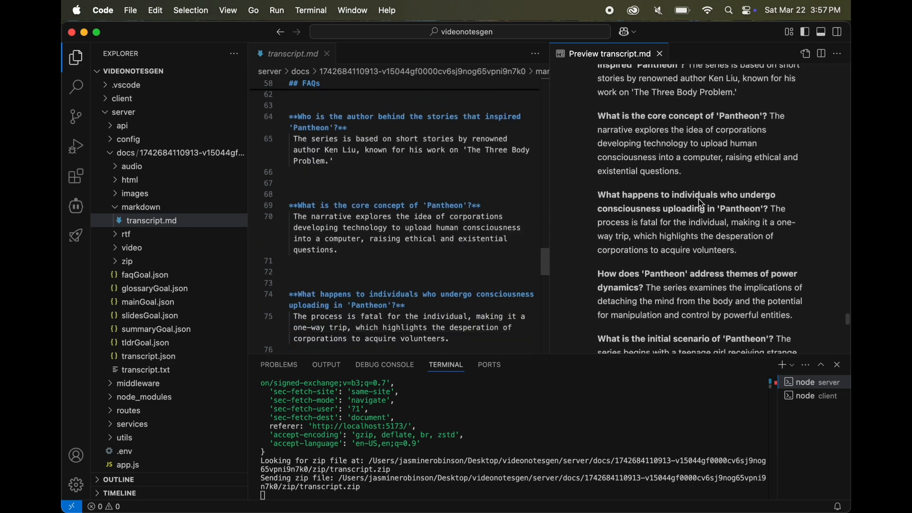
pyautogui.scroll(-10, 701, 203)
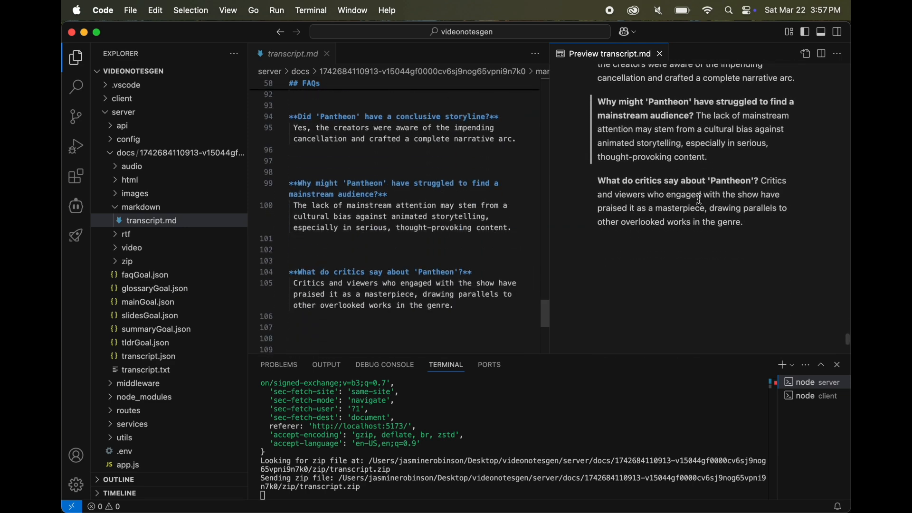
pyautogui.scroll(-2, 702, 200)
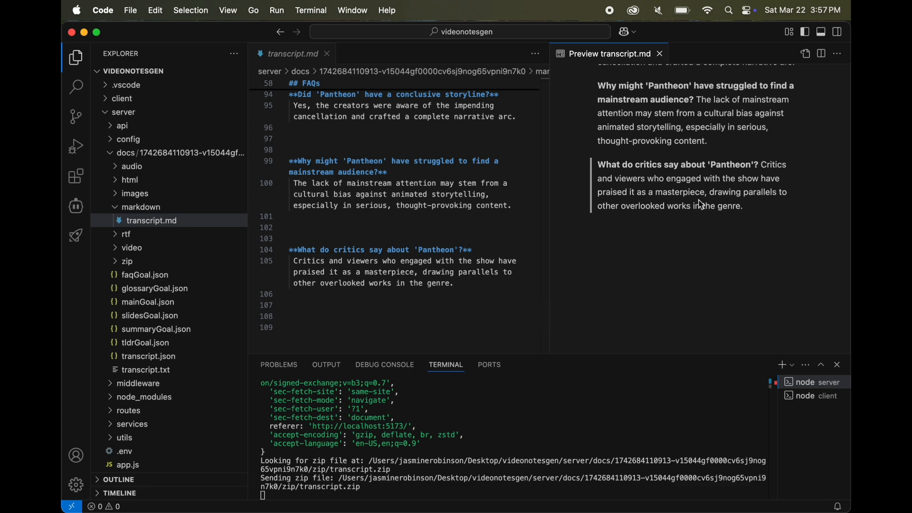